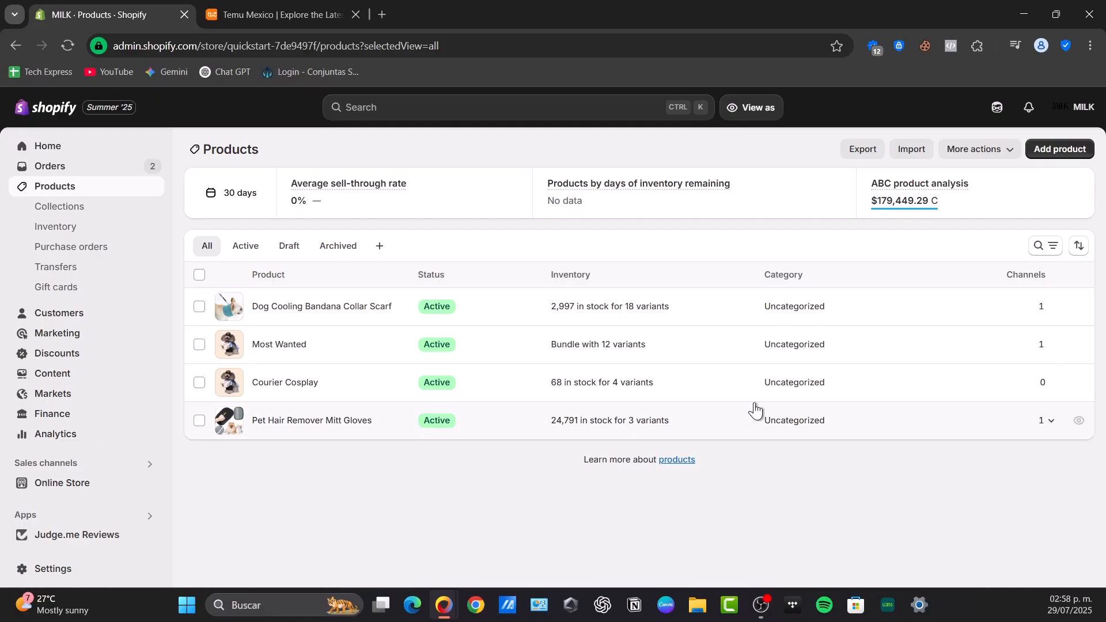
Switch to the Temu store page and look through the recommended products on its home page
click(271, 12)
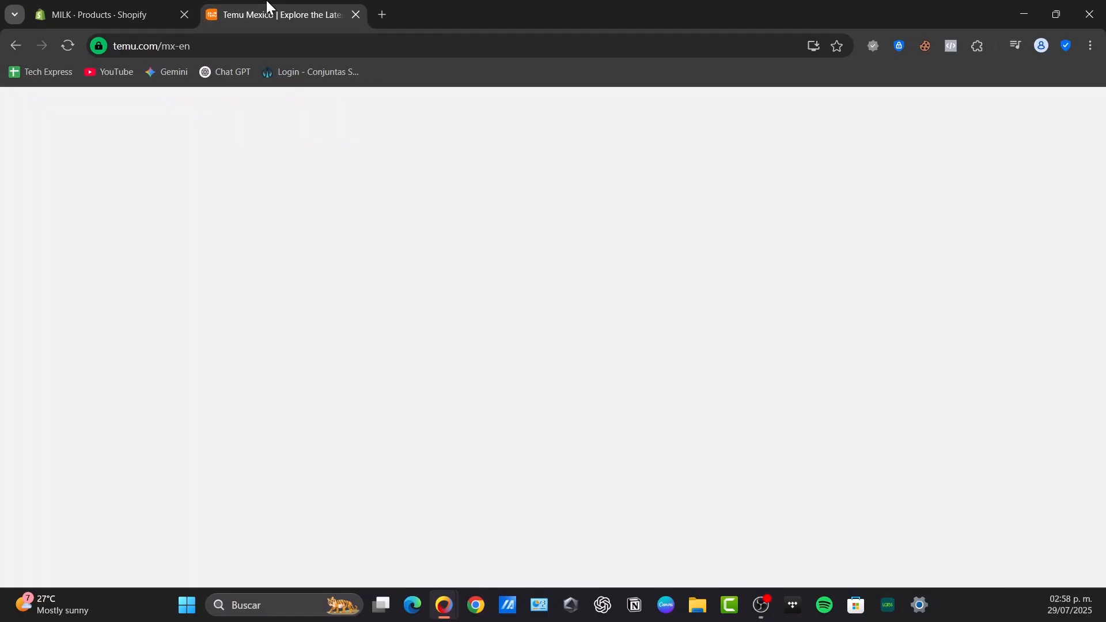
scroll(596, 320, down, 10)
scroll(594, 316, down, 3)
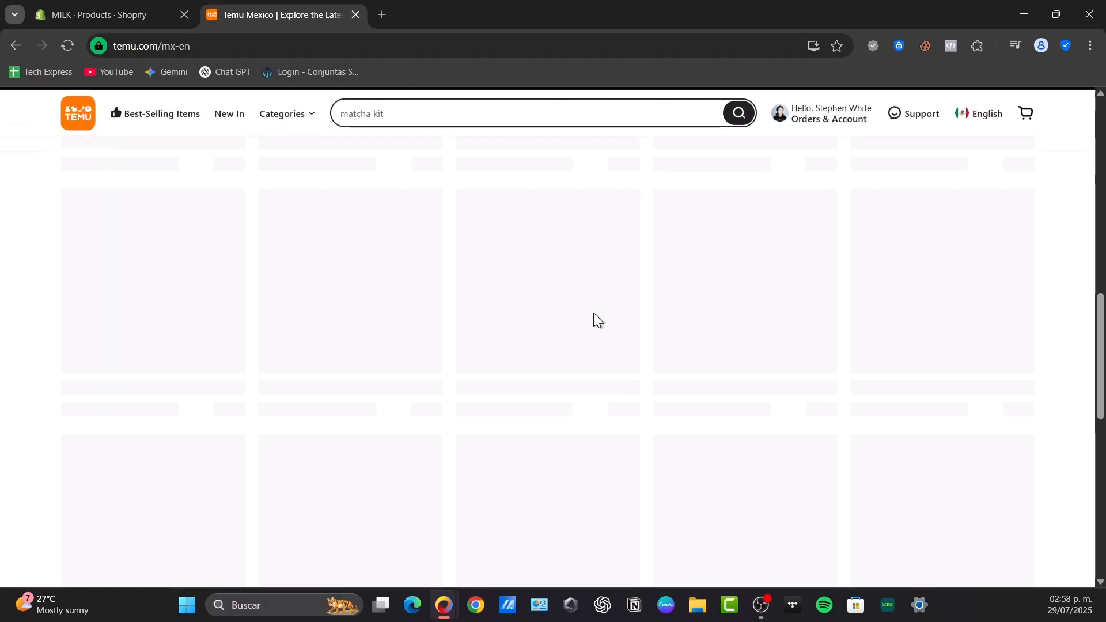
scroll(594, 317, down, 3)
scroll(594, 319, up, 2)
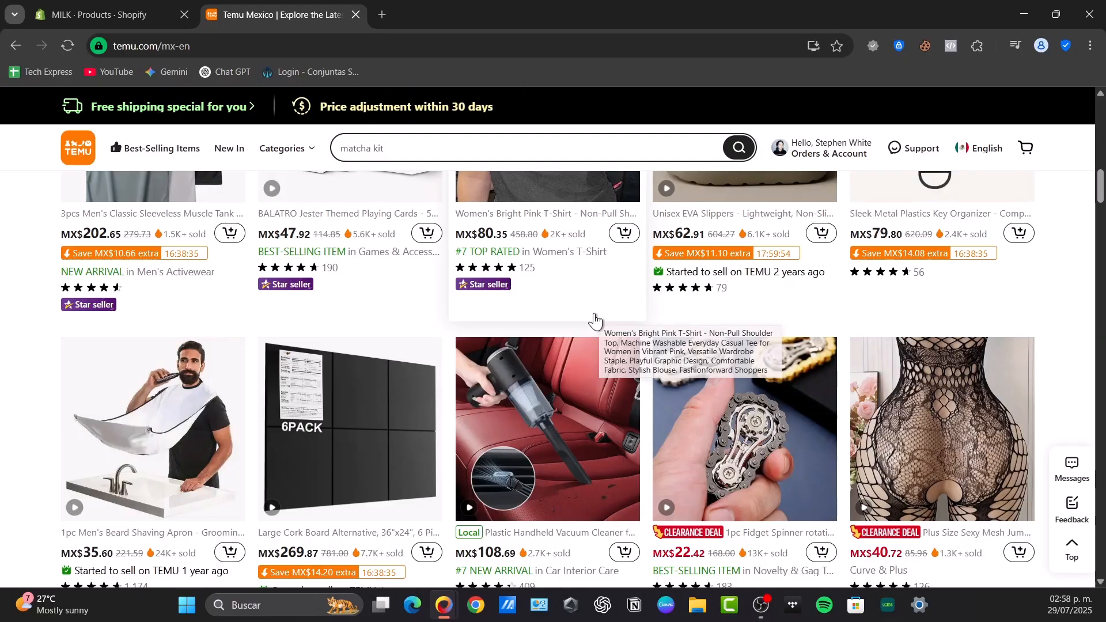
scroll(595, 320, down, 8)
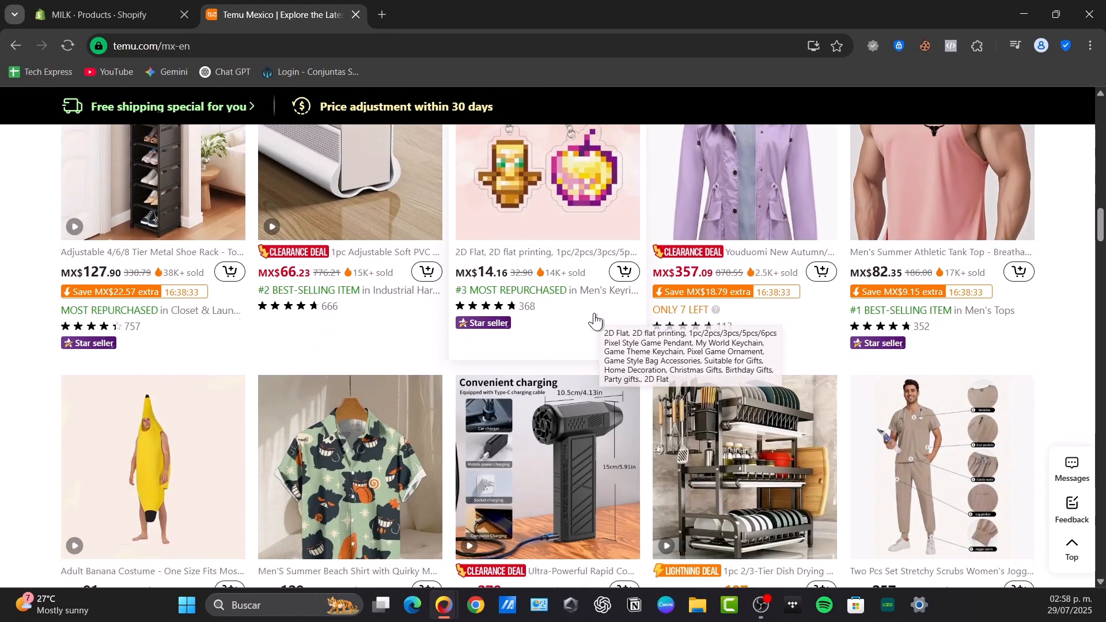
scroll(594, 320, down, 7)
scroll(594, 320, down, 3)
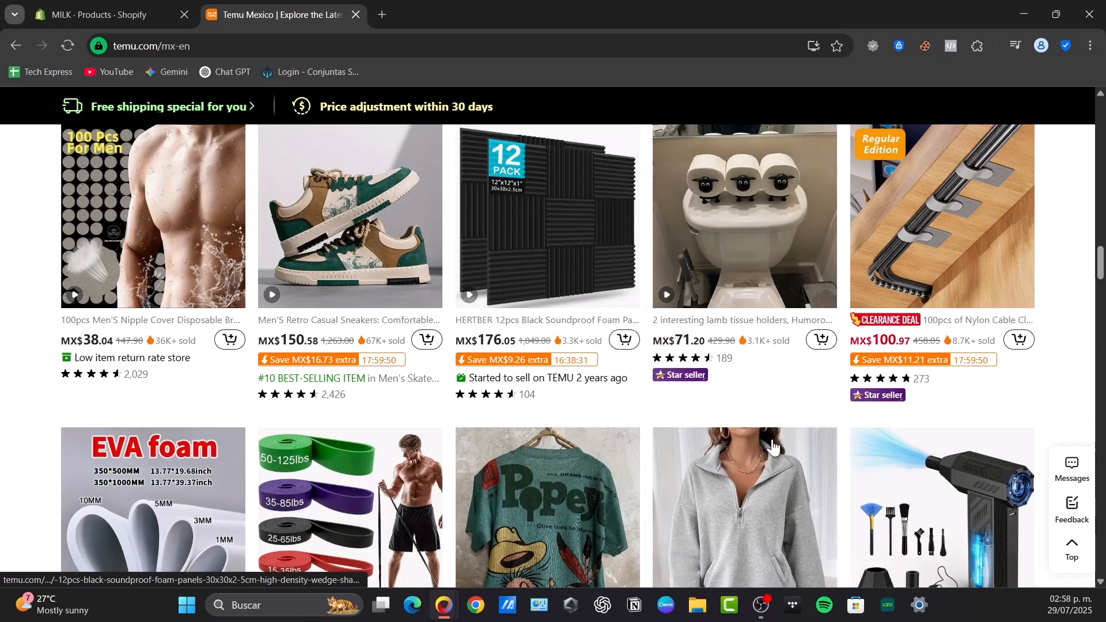
scroll(618, 321, down, 10)
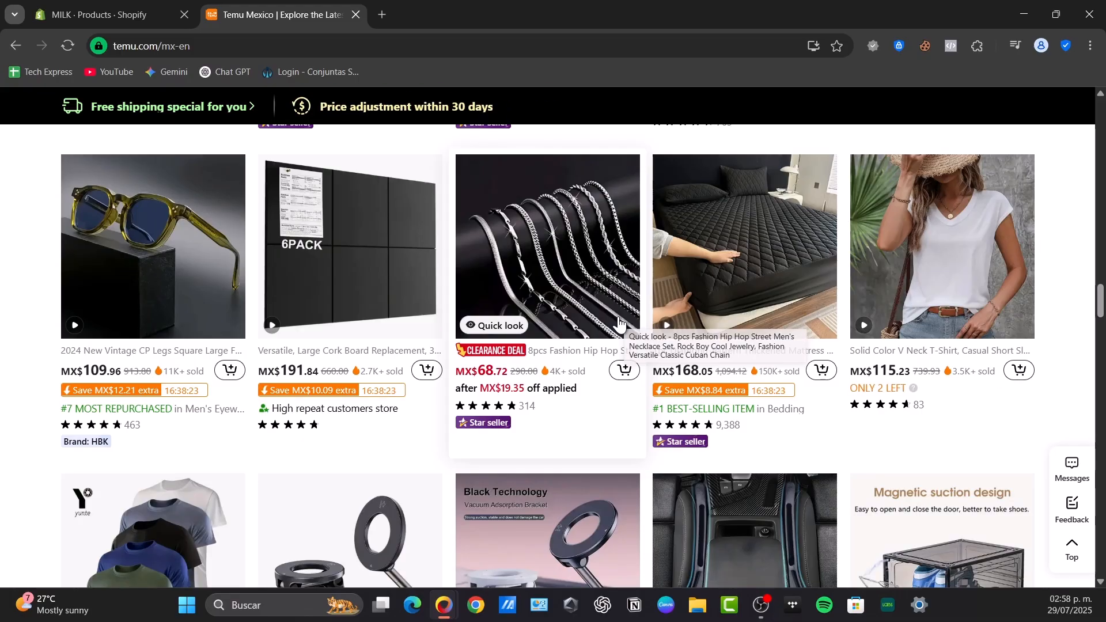
scroll(619, 323, up, 15)
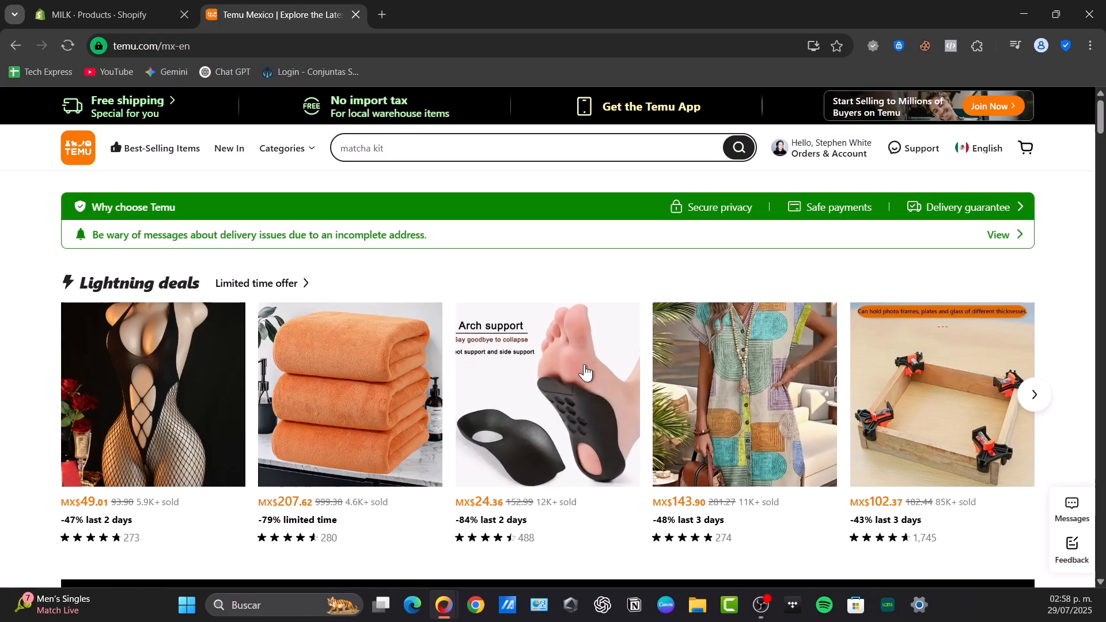
Open Temu's Video Games subcategory within the Electronics category
click(511, 144)
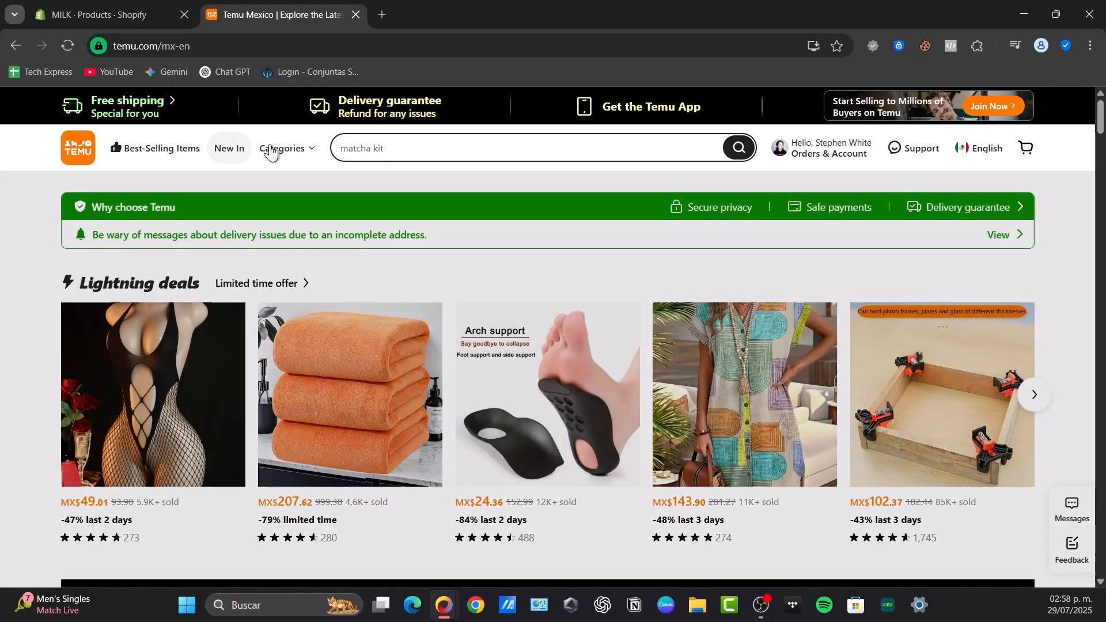
mouse_move(273, 152)
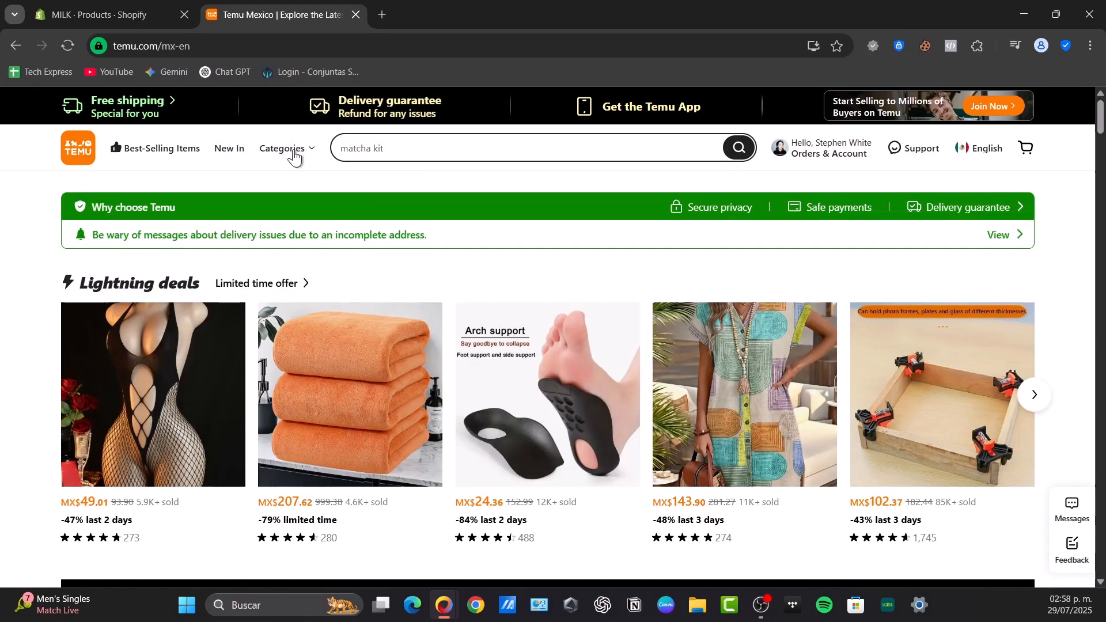
scroll(279, 288, down, 3)
scroll(280, 368, down, 3)
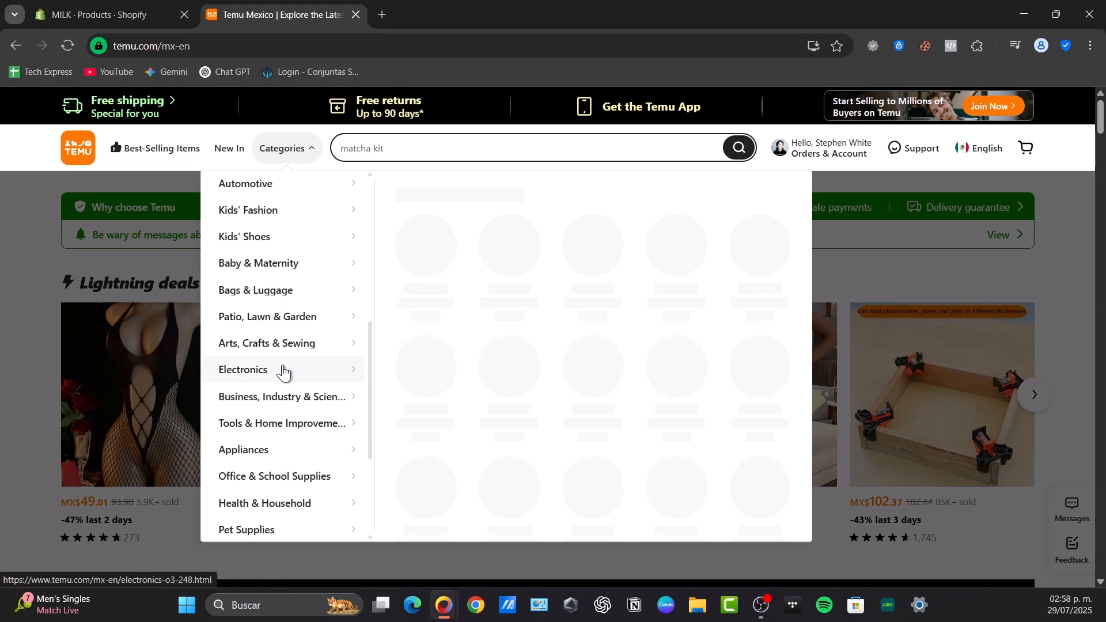
mouse_move(295, 381)
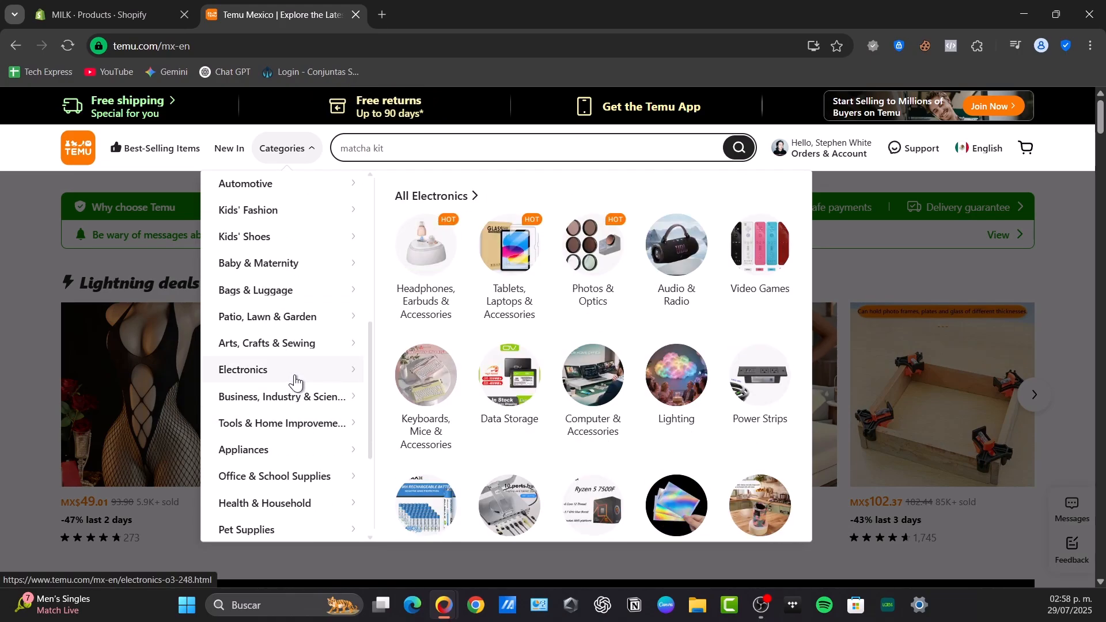
scroll(691, 374, down, 1)
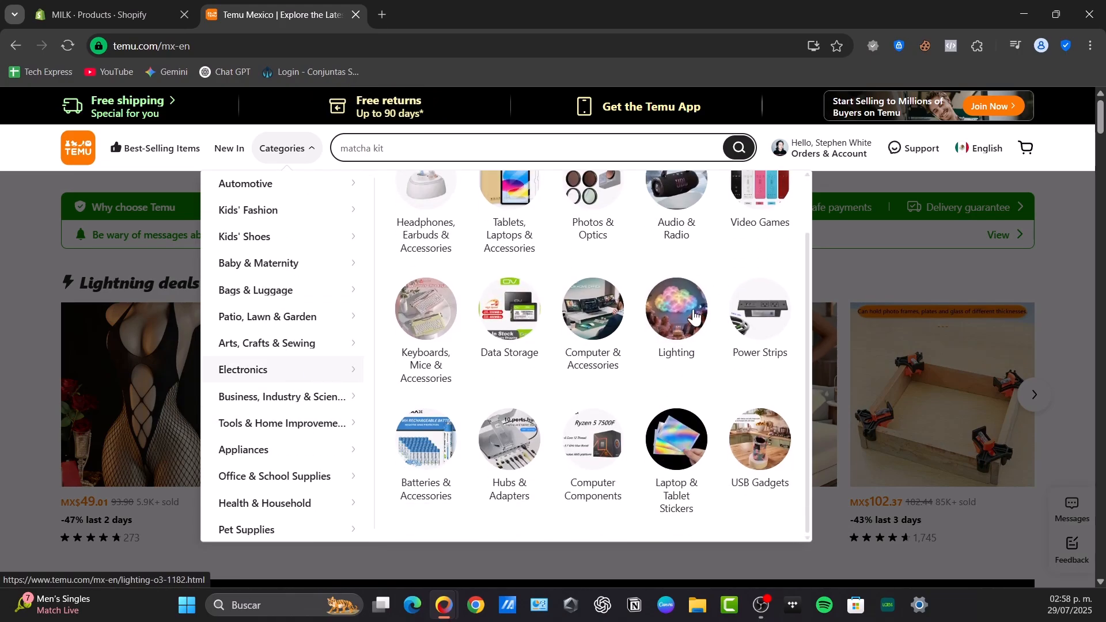
scroll(713, 264, up, 2)
click(772, 250)
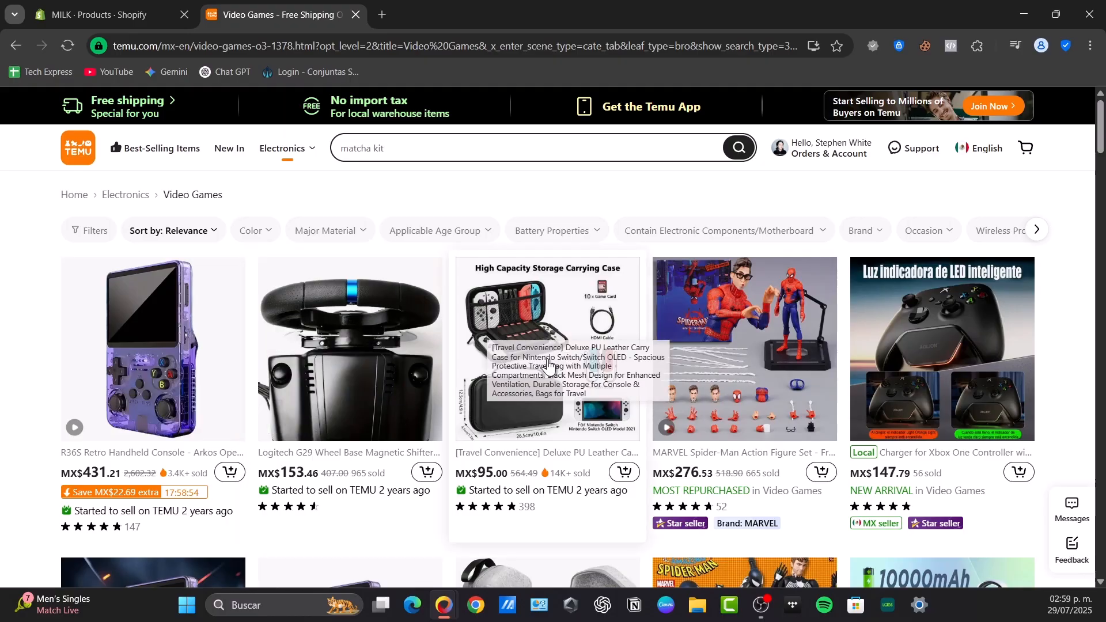
Examine the Video Games listings for prices, sales and ratings of possible products
scroll(569, 386, down, 2)
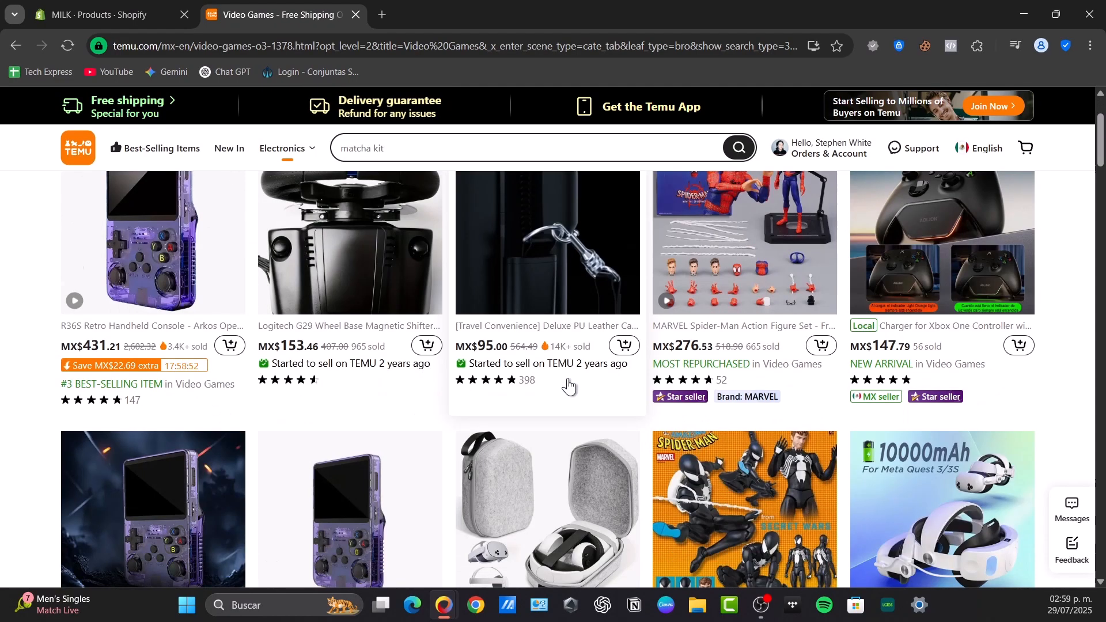
scroll(569, 386, down, 1)
scroll(569, 386, down, 3)
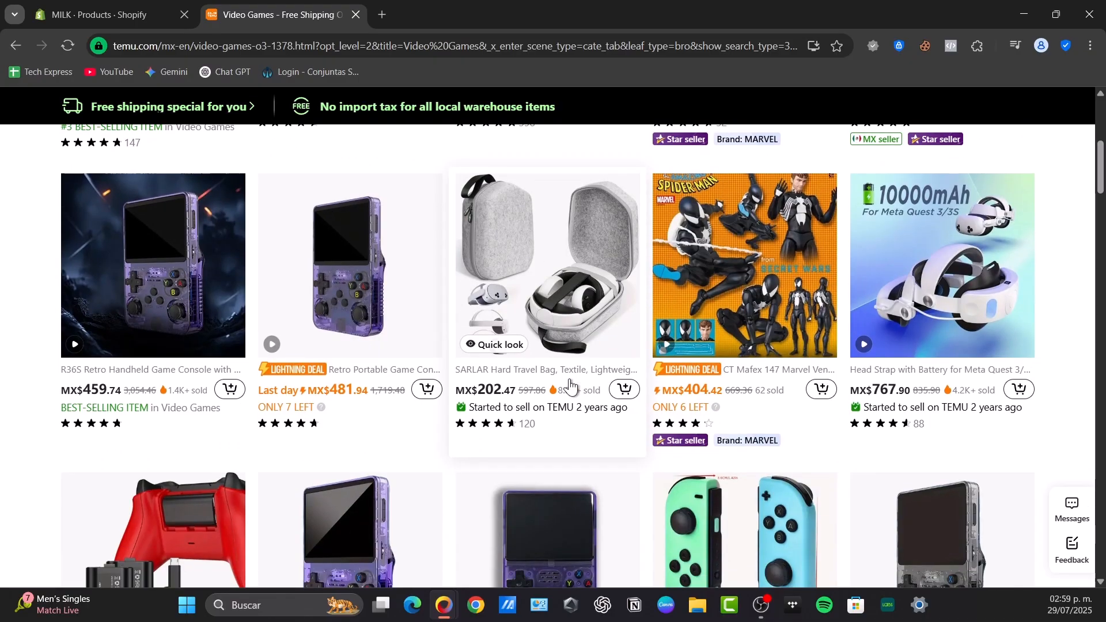
scroll(570, 384, down, 3)
scroll(570, 385, down, 3)
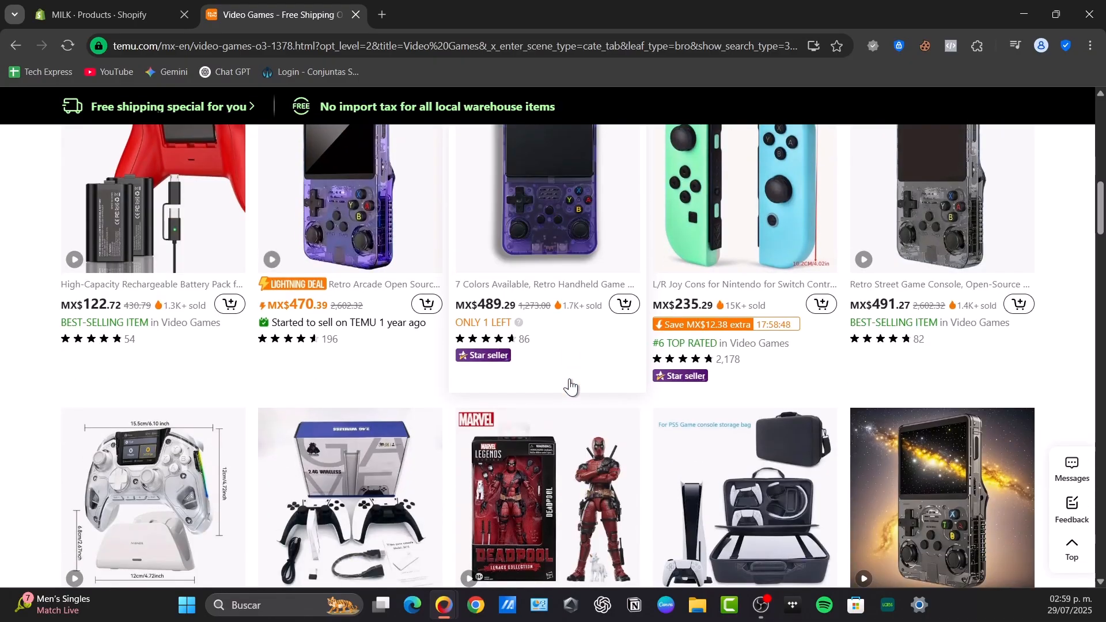
scroll(570, 386, down, 3)
scroll(570, 386, down, 3)
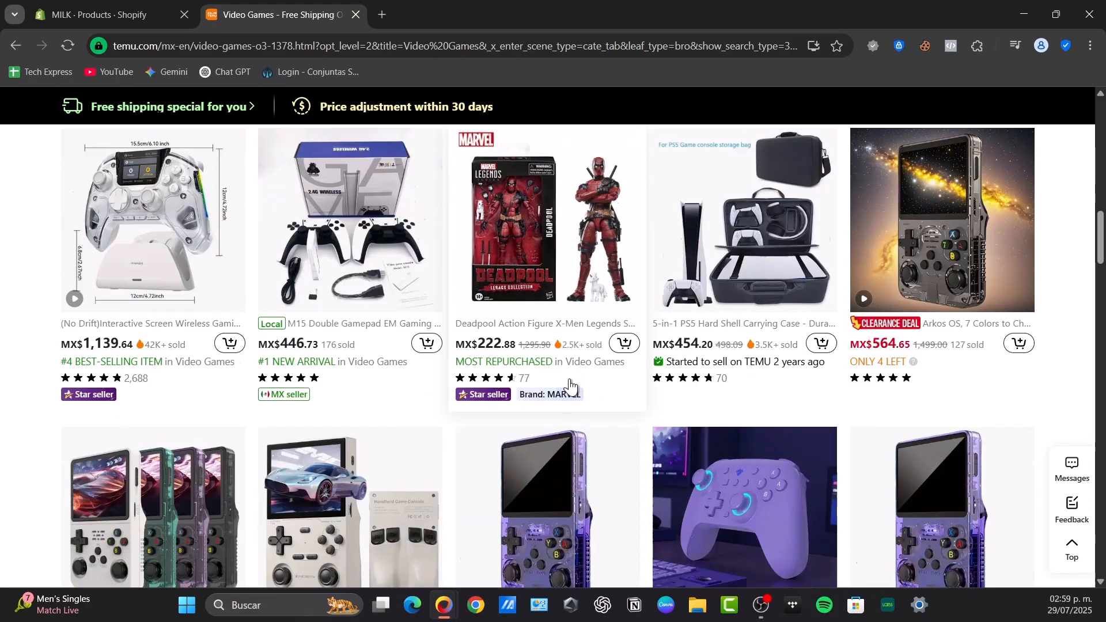
scroll(570, 386, down, 6)
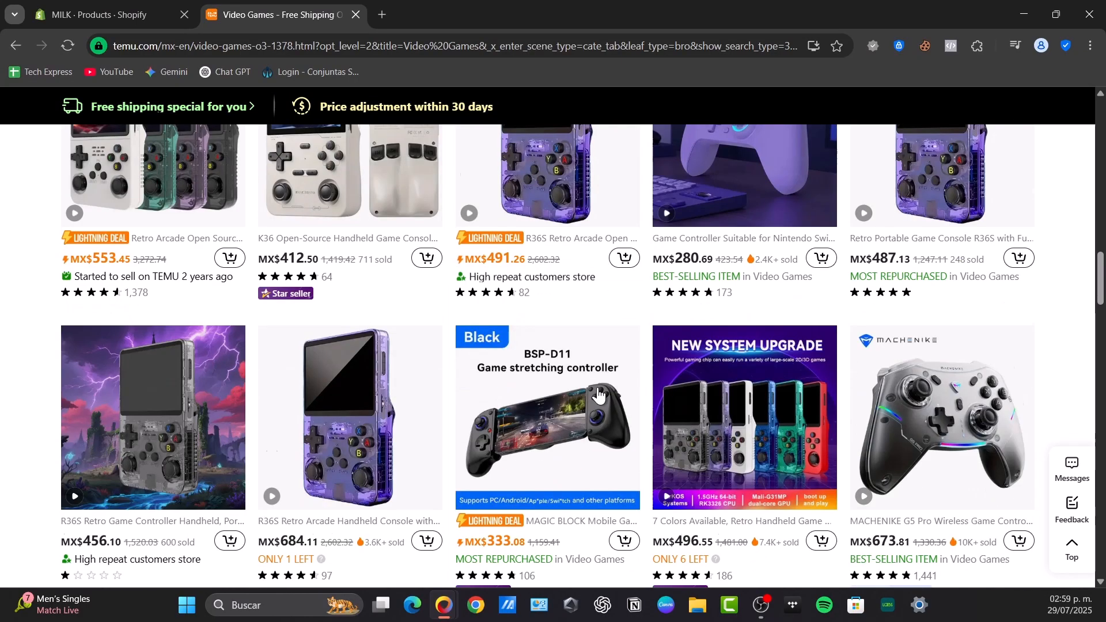
scroll(784, 379, up, 20)
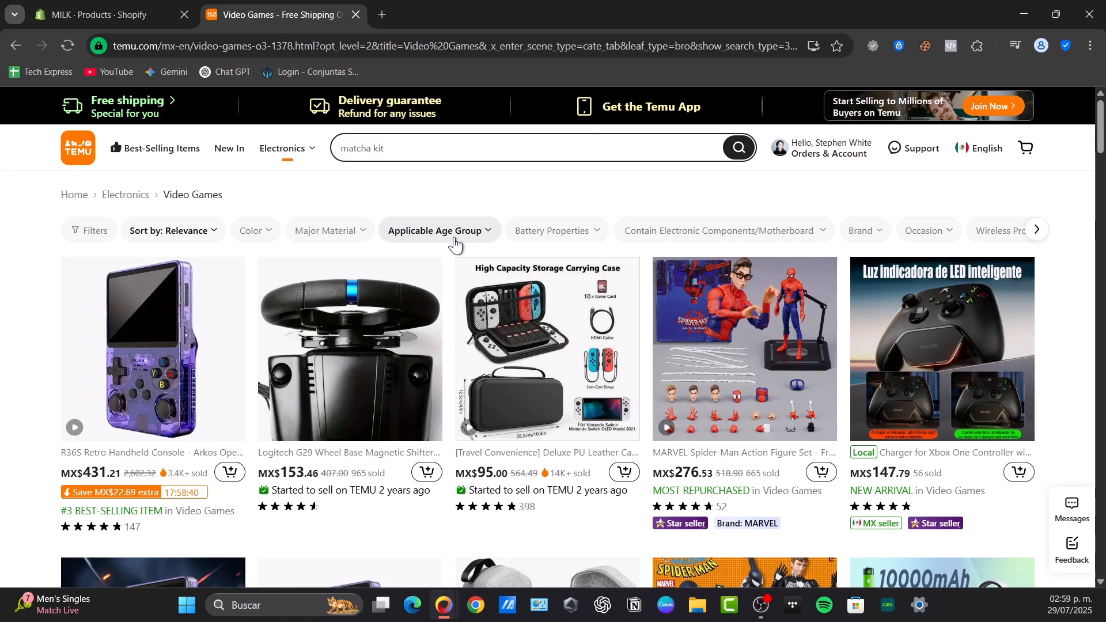
Check the brand and occasion filters, and filter the Video Games results to customer reviews of 4 stars and up
click(867, 232)
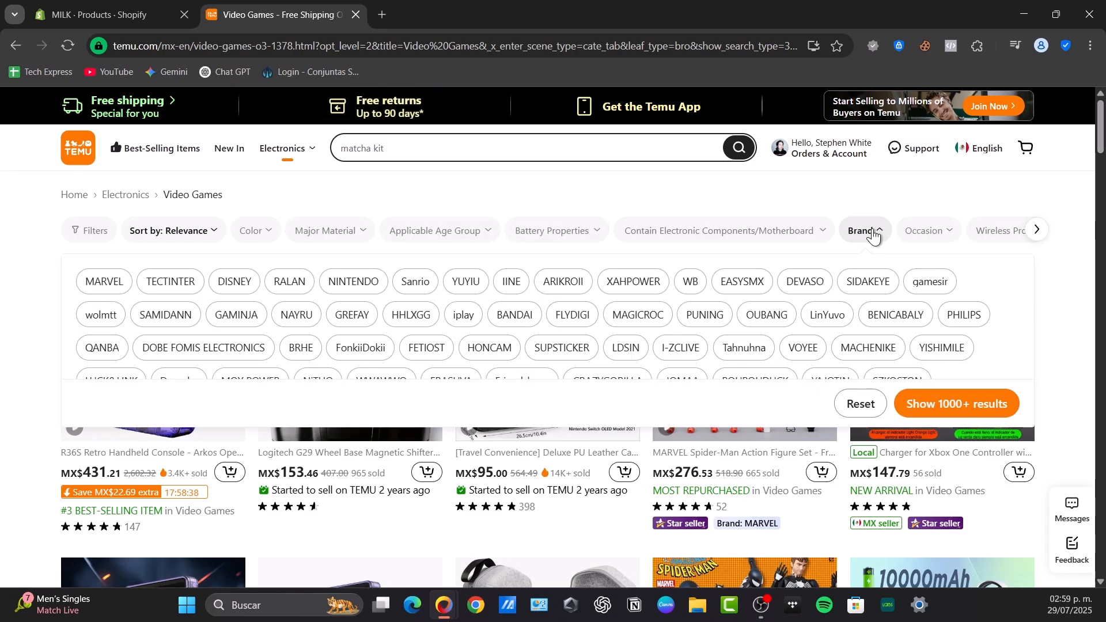
click(939, 231)
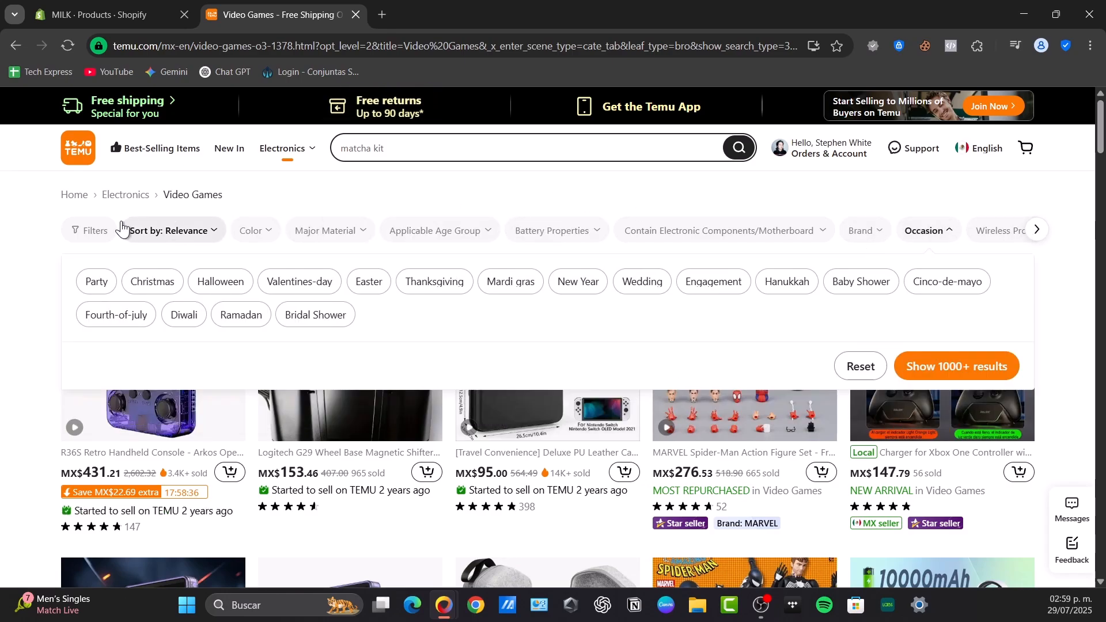
click(92, 230)
scroll(174, 320, down, 15)
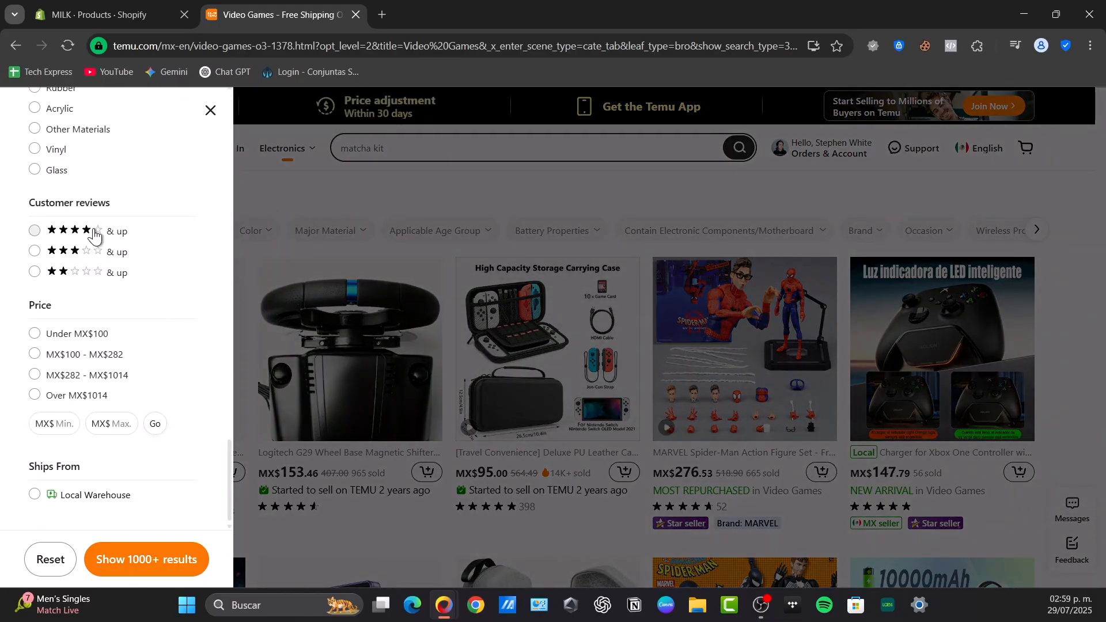
click(34, 233)
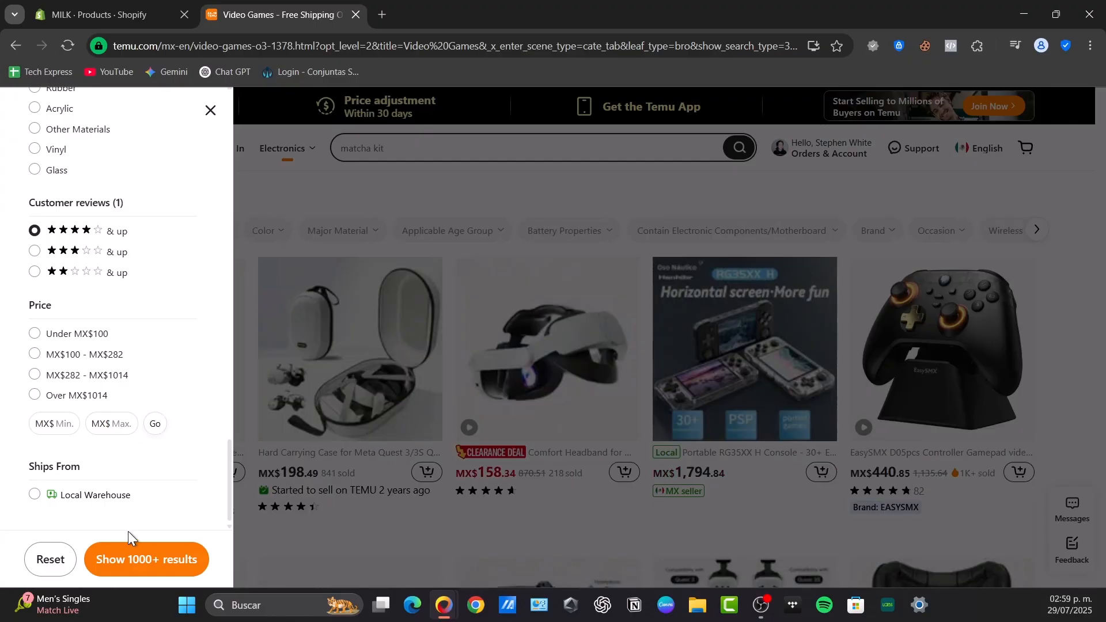
click(143, 556)
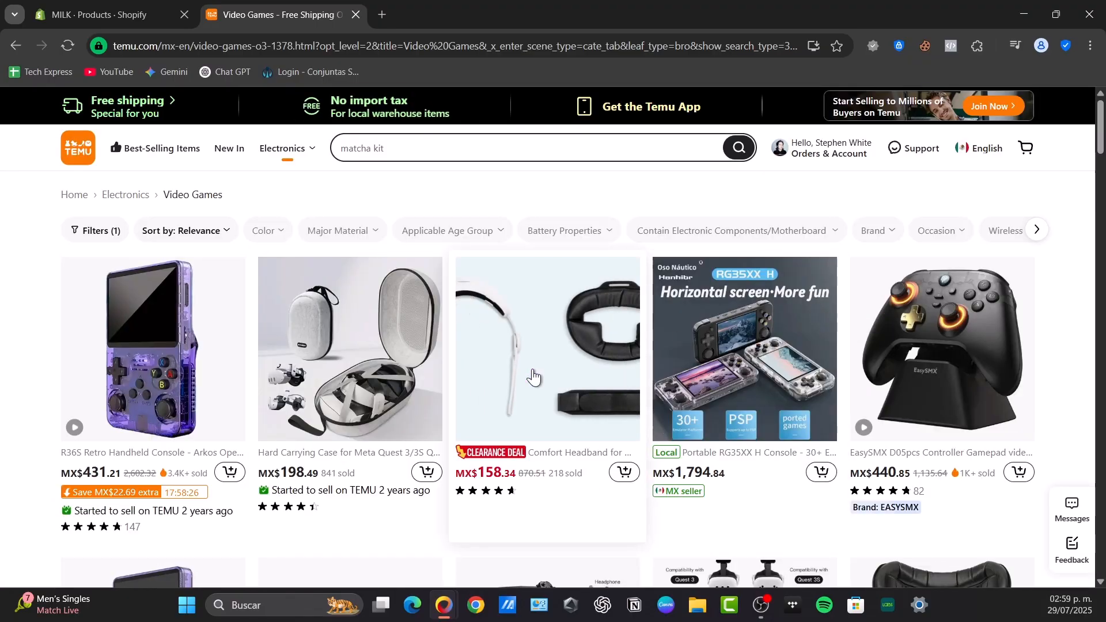
Open the product page of the (No Drift) Interactive Screen Wireless Gaming Controller from the filtered results
scroll(533, 374, down, 3)
scroll(532, 375, down, 6)
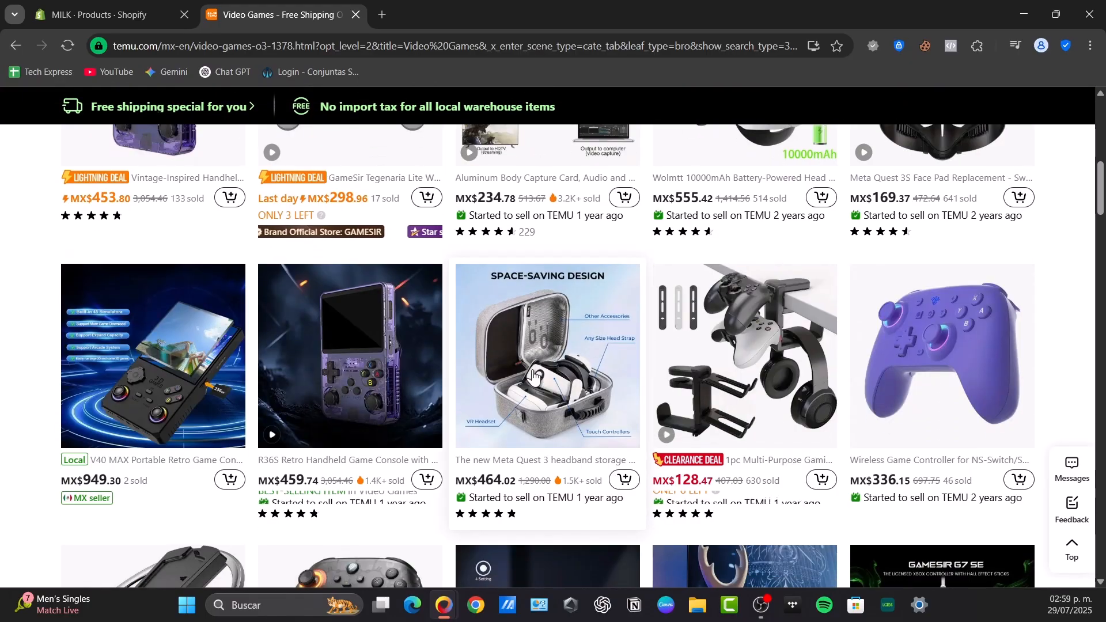
scroll(532, 374, down, 3)
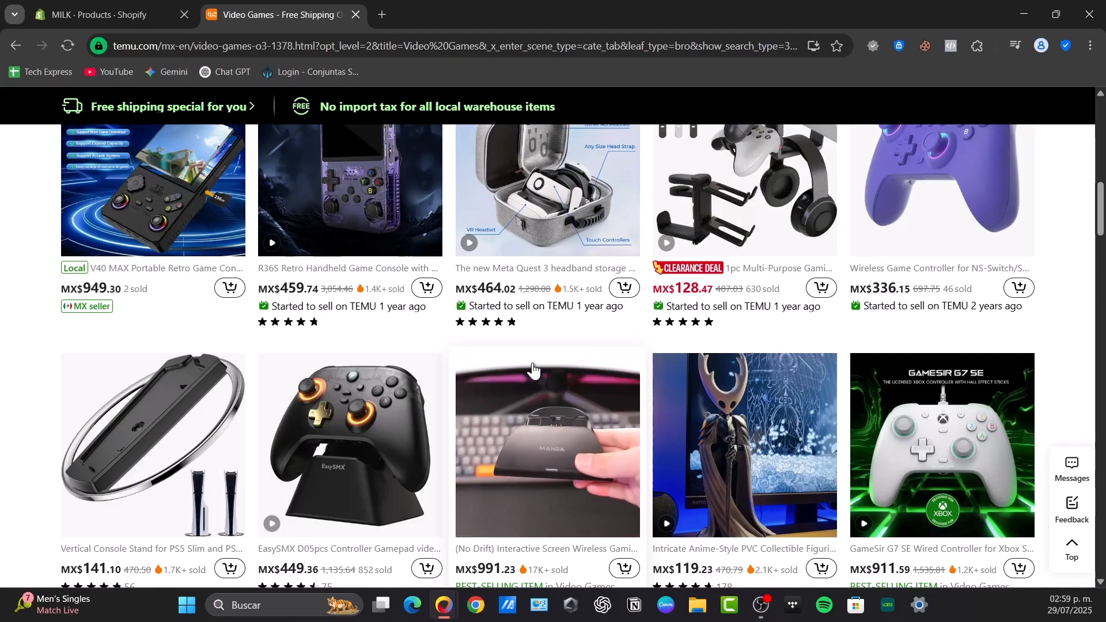
click(571, 418)
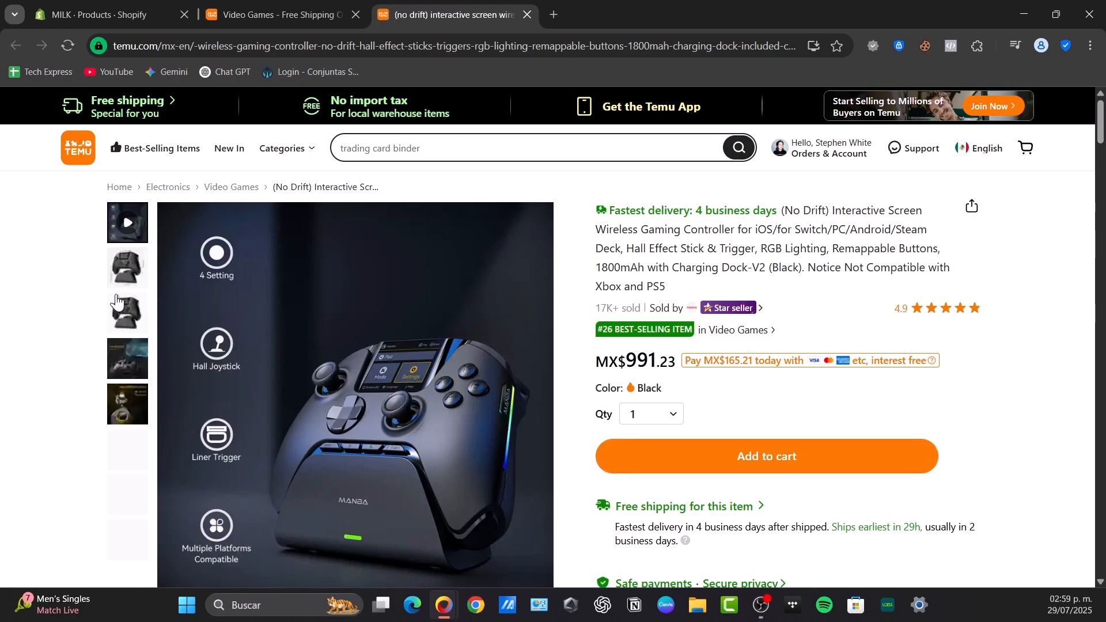
Save the controller's main product image as a WebP file in the Escritorio folder
right_click(361, 327)
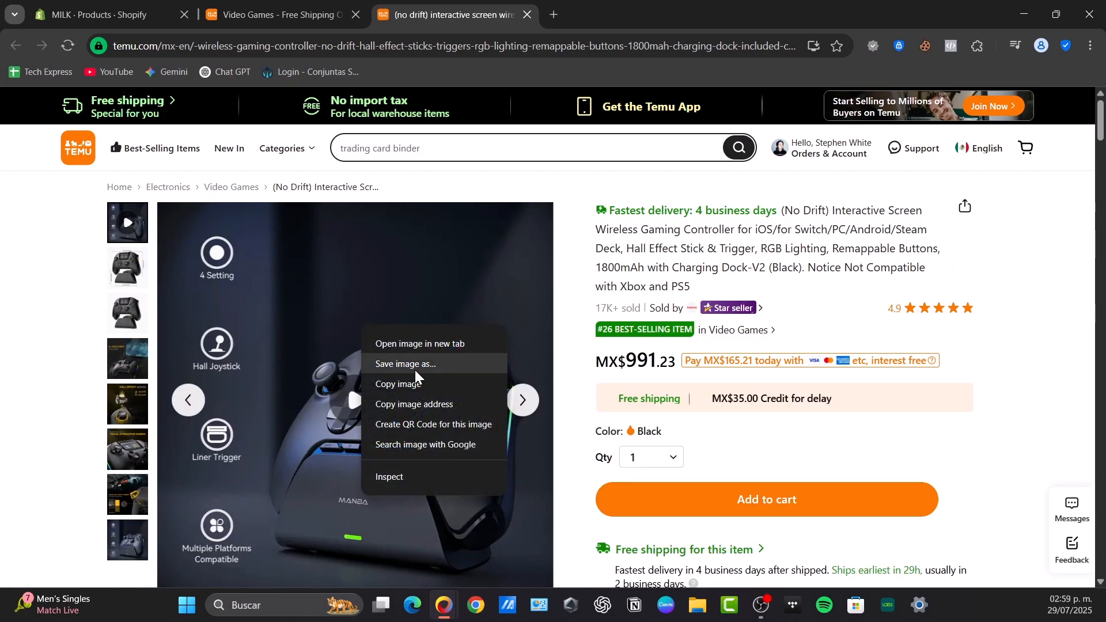
click(431, 367)
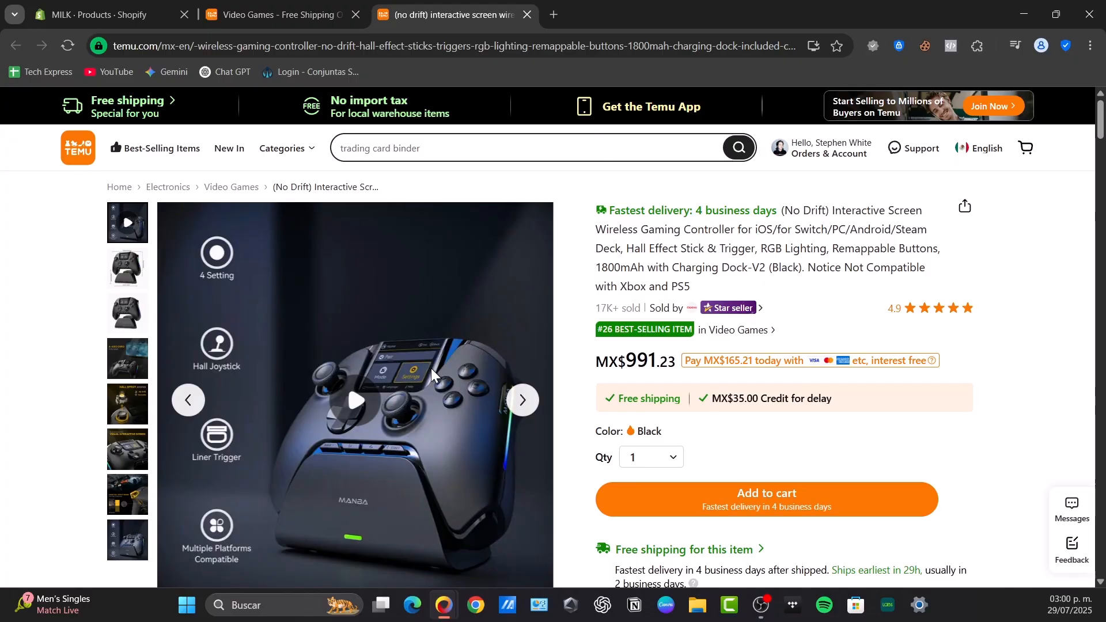
click(99, 139)
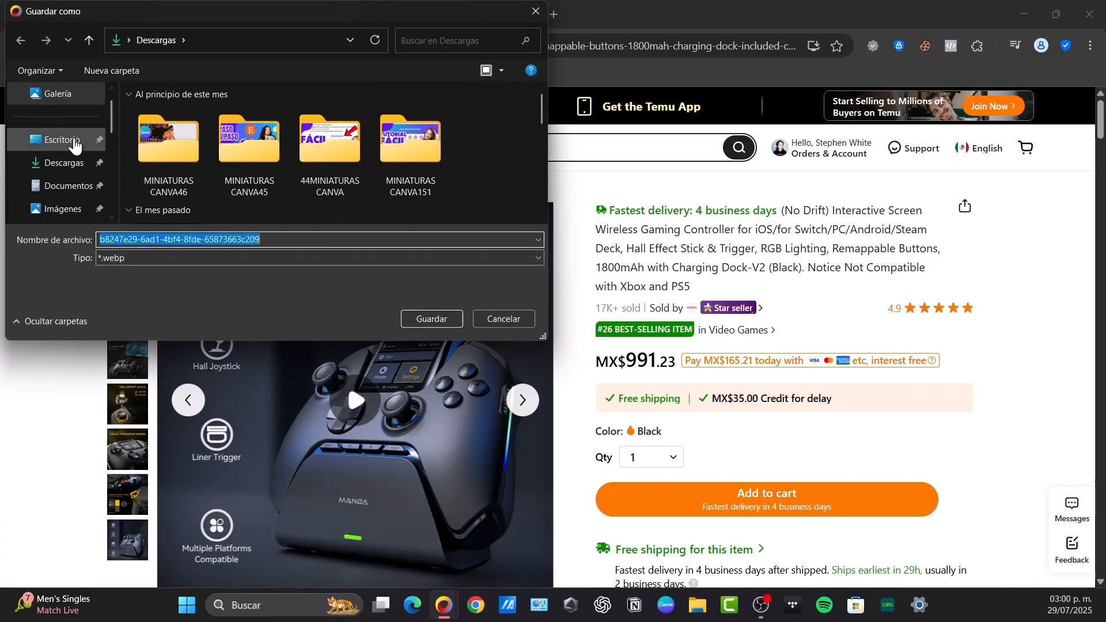
click(431, 318)
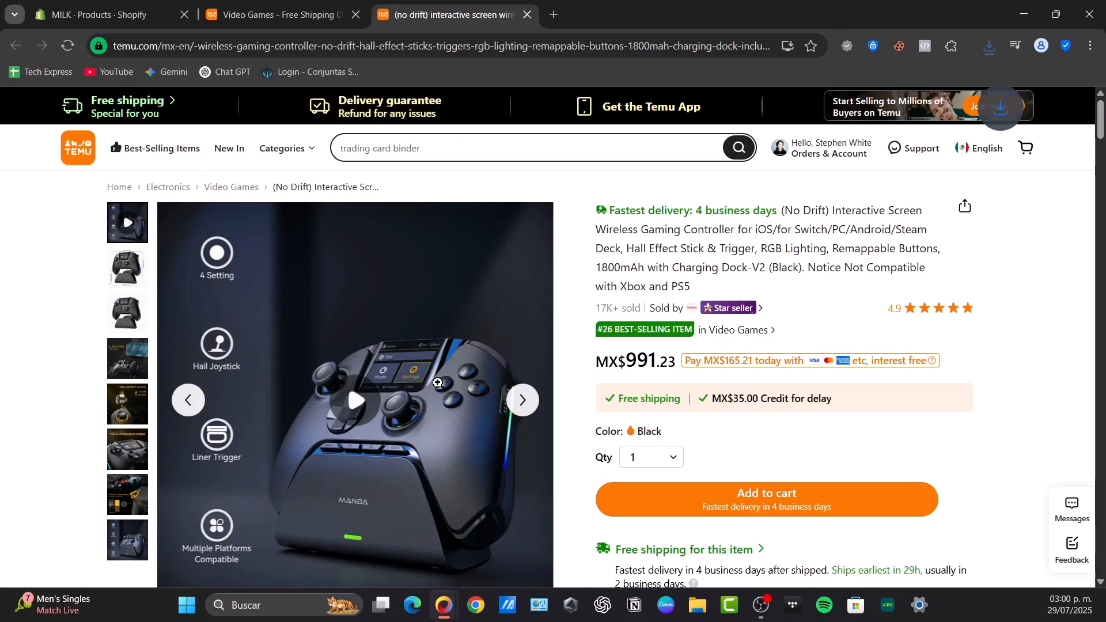
Show the controller's third gallery picture, on its charging dock, and save it as a WebP file in Escritorio
click(135, 325)
right_click(310, 334)
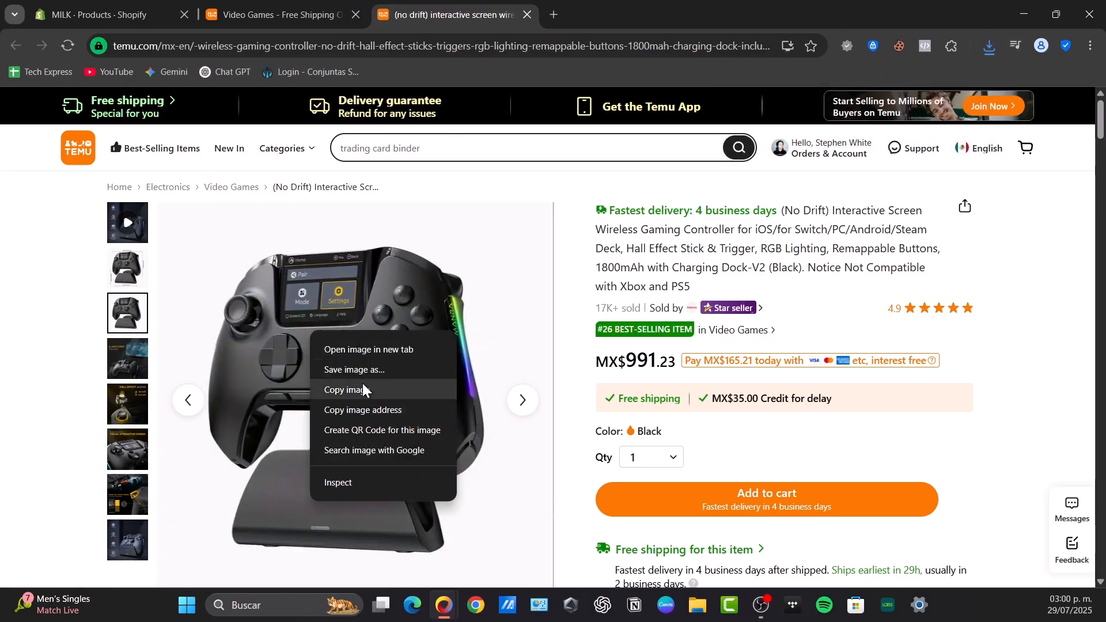
click(372, 371)
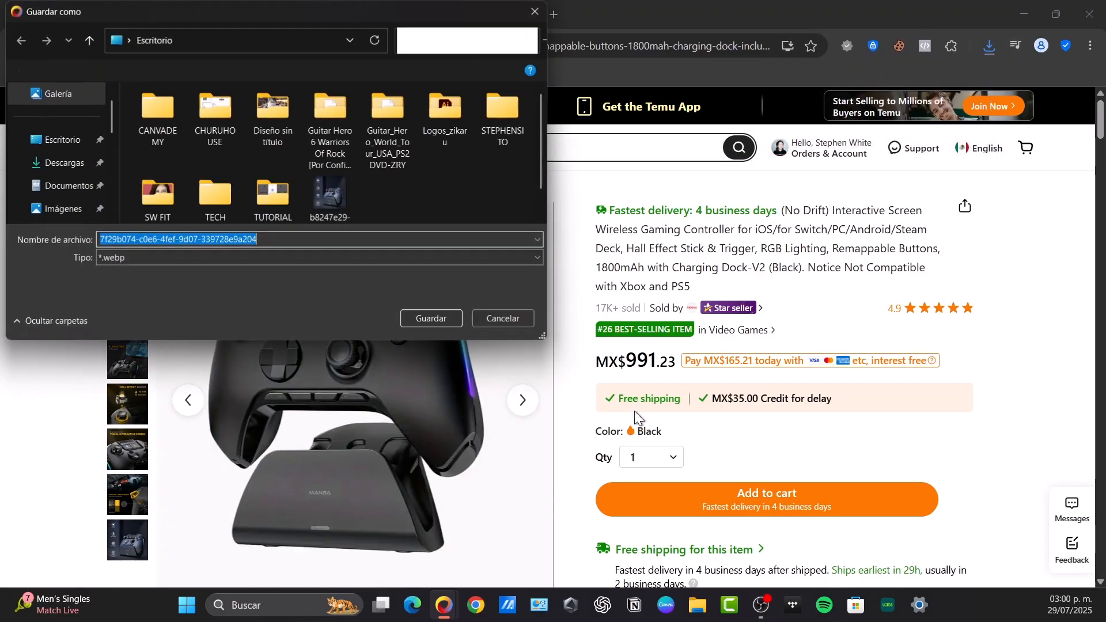
click(450, 311)
Switch to the Shopify admin's product list and start adding a new product
click(108, 6)
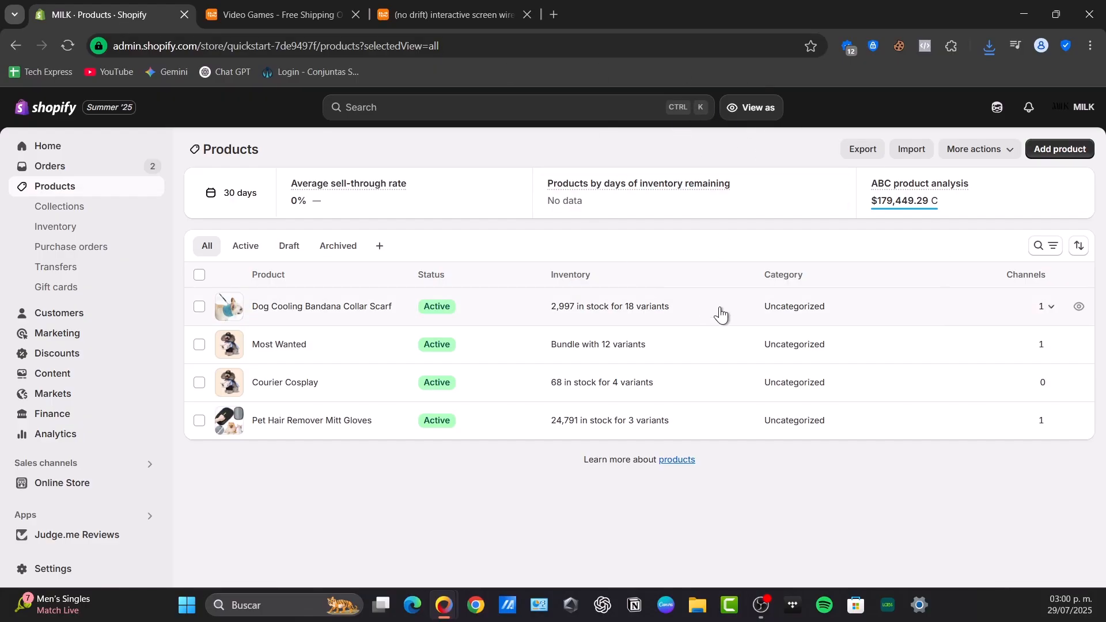
mouse_move(749, 194)
click(1053, 151)
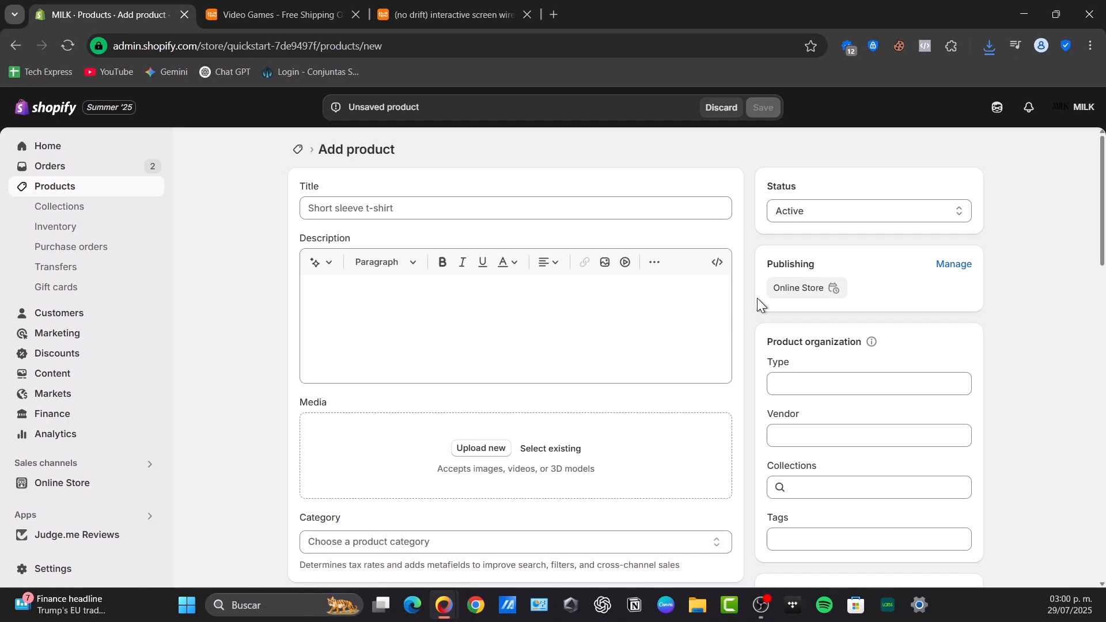
Copy the controller's title from its Temu page, starting at "Interactive Screen", into the new Shopify product's title
click(296, 3)
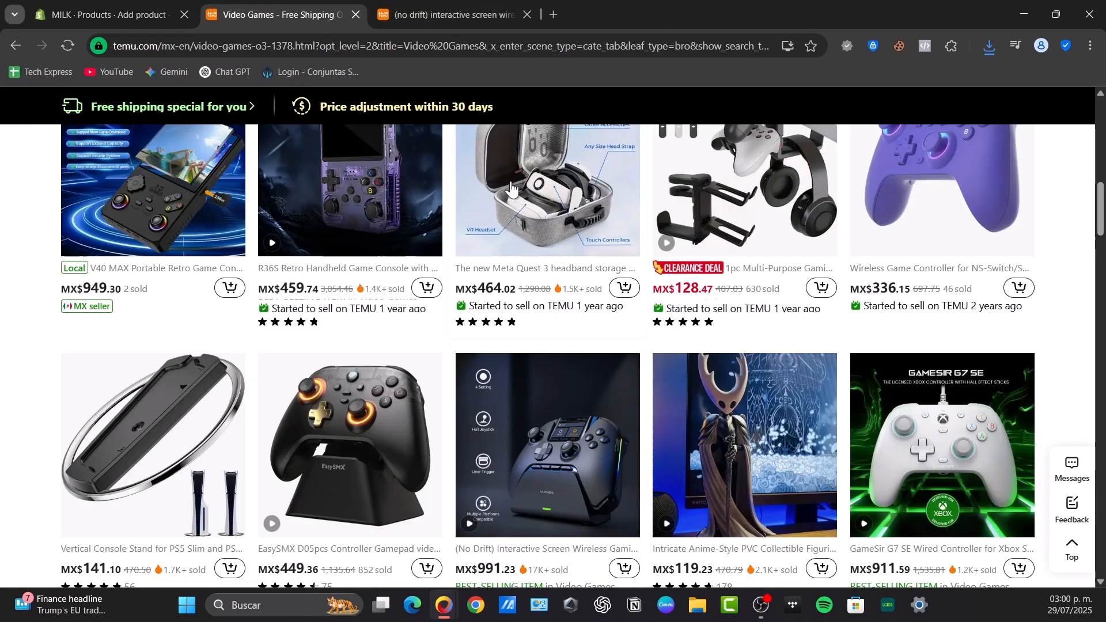
click(437, 13)
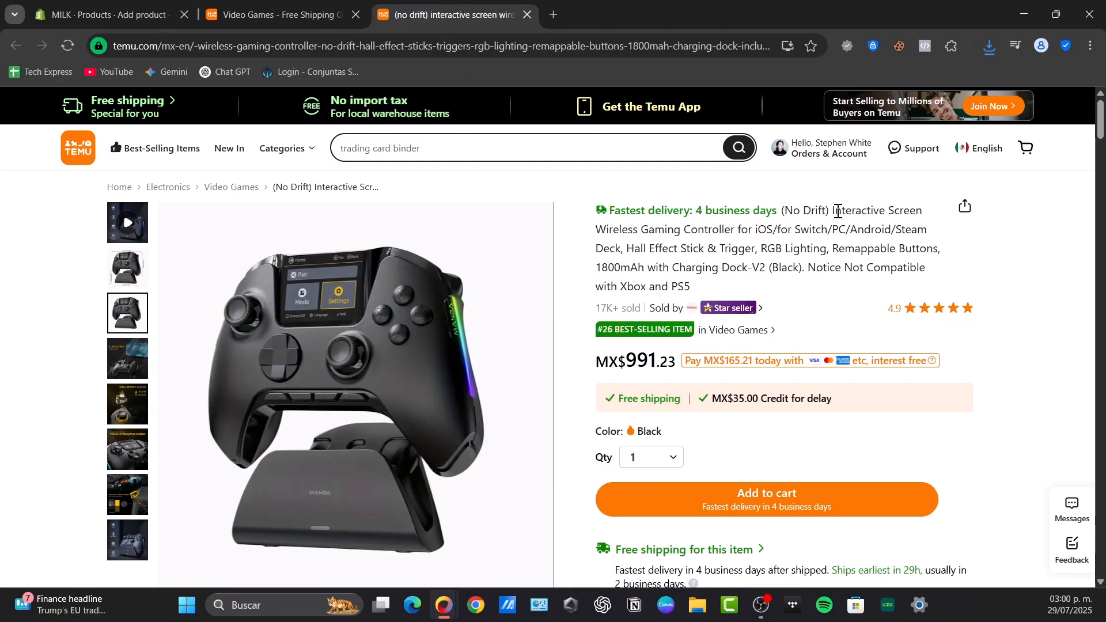
drag(831, 211, 740, 289)
key(ctrl+c)
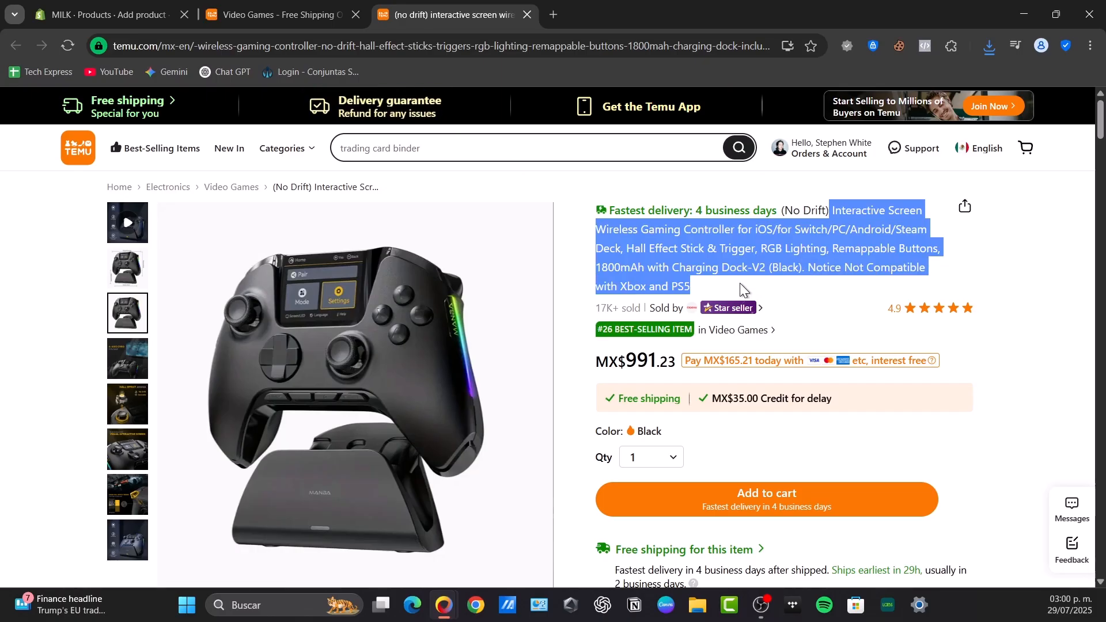
click(192, 6)
click(490, 209)
key(ctrl+v)
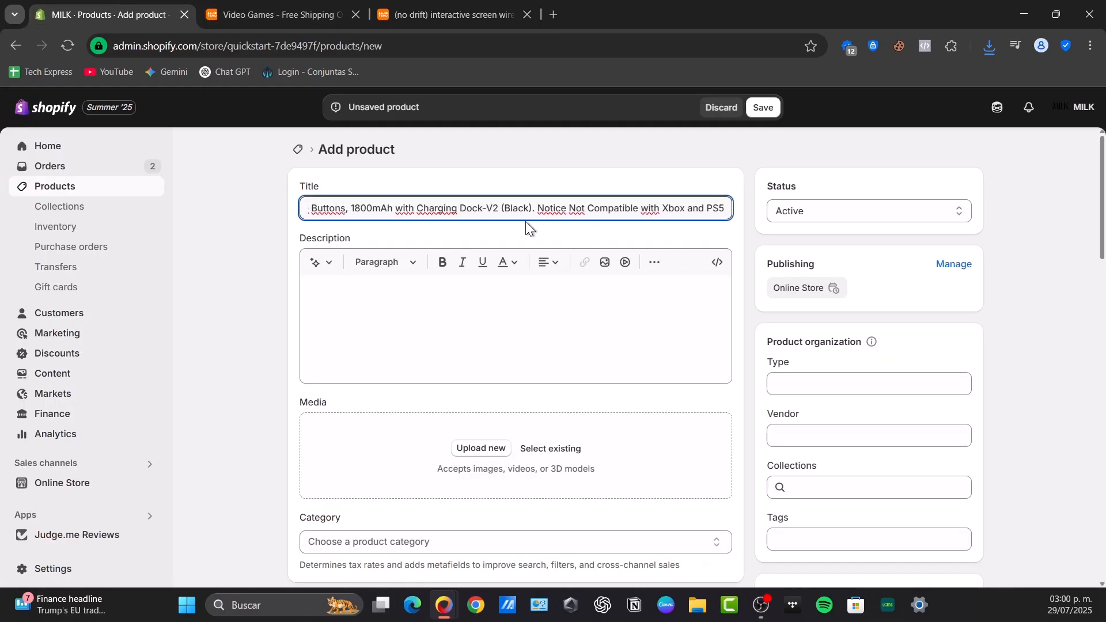
Shorten the product title to "Interactive Screen Wireless Gaming Controller for iOS/Android"
drag(538, 210, 714, 216)
key(BackSpace)
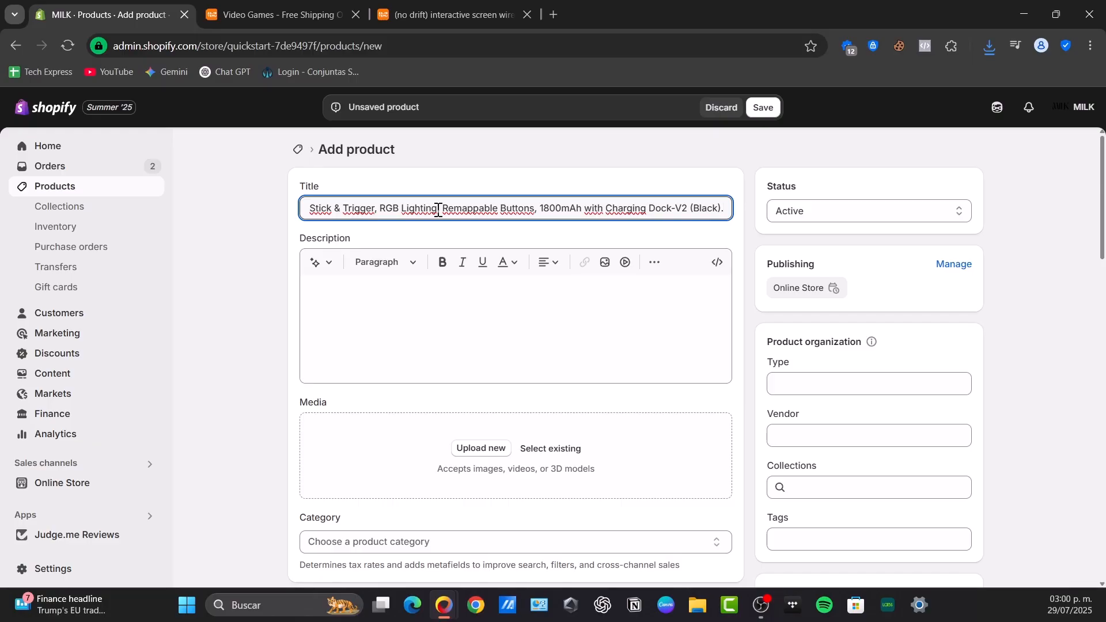
drag(444, 210, 724, 208)
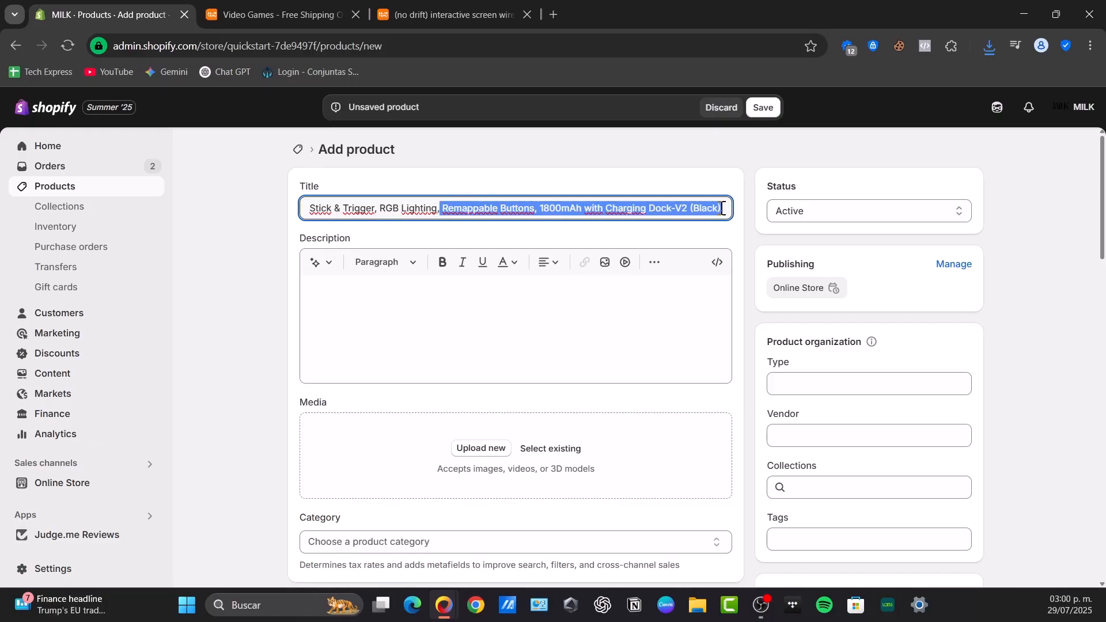
key(BackSpace)
drag(402, 209, 719, 208)
key(BackSpace)
drag(589, 214, 531, 223)
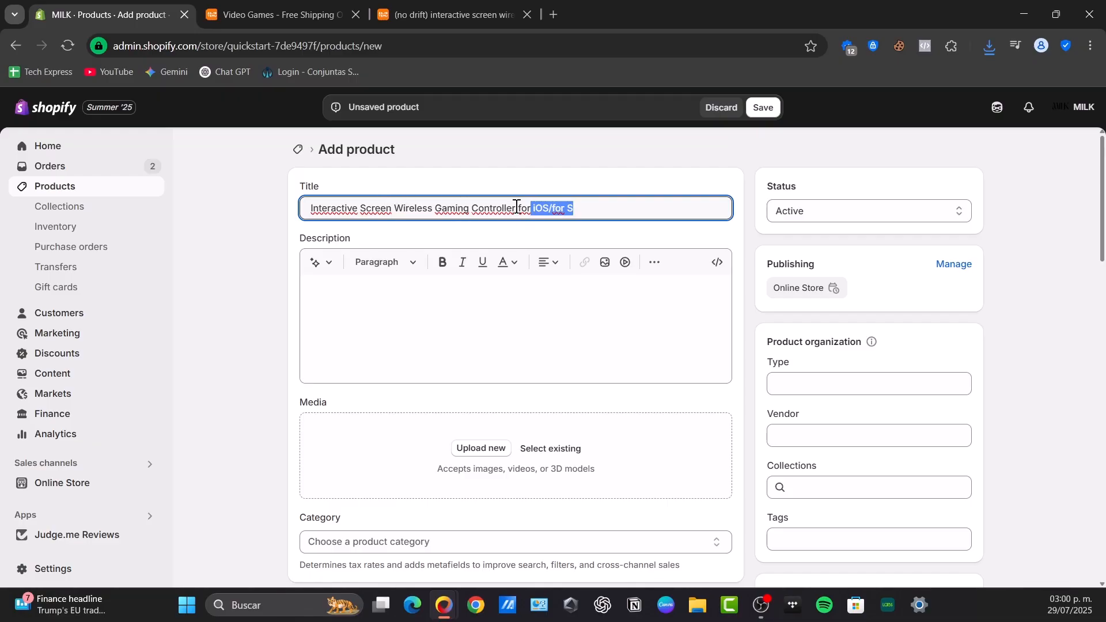
drag(580, 209, 549, 212)
click(596, 317)
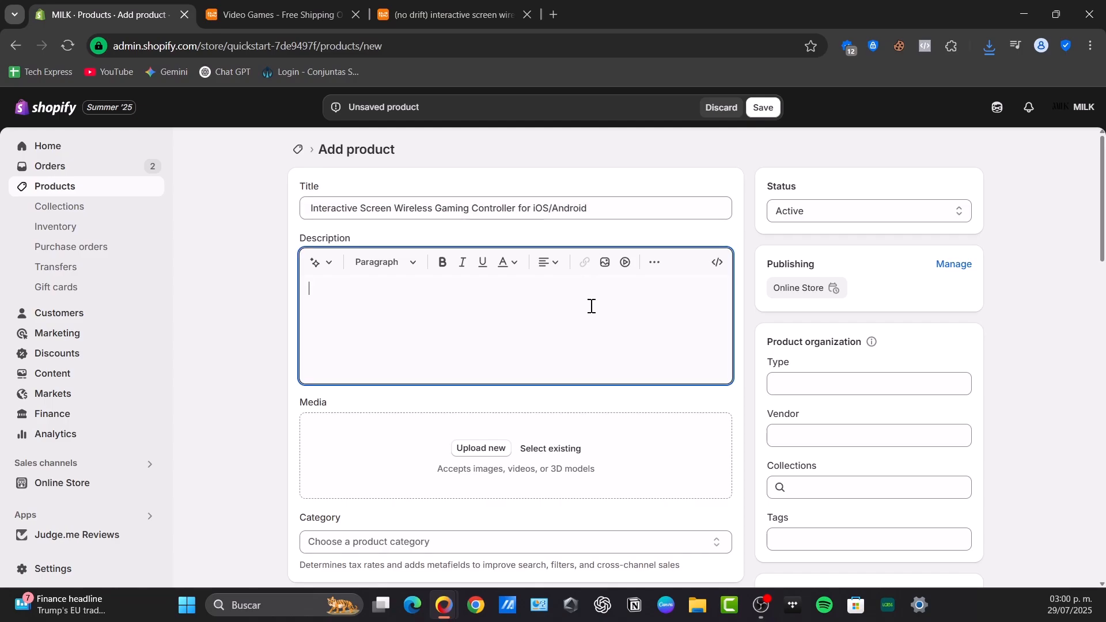
Examine the controller's Temu page, including its reviews, product details and feature pictures, for text usable as a description
click(282, 12)
click(452, 12)
scroll(636, 280, down, 1)
scroll(501, 406, down, 20)
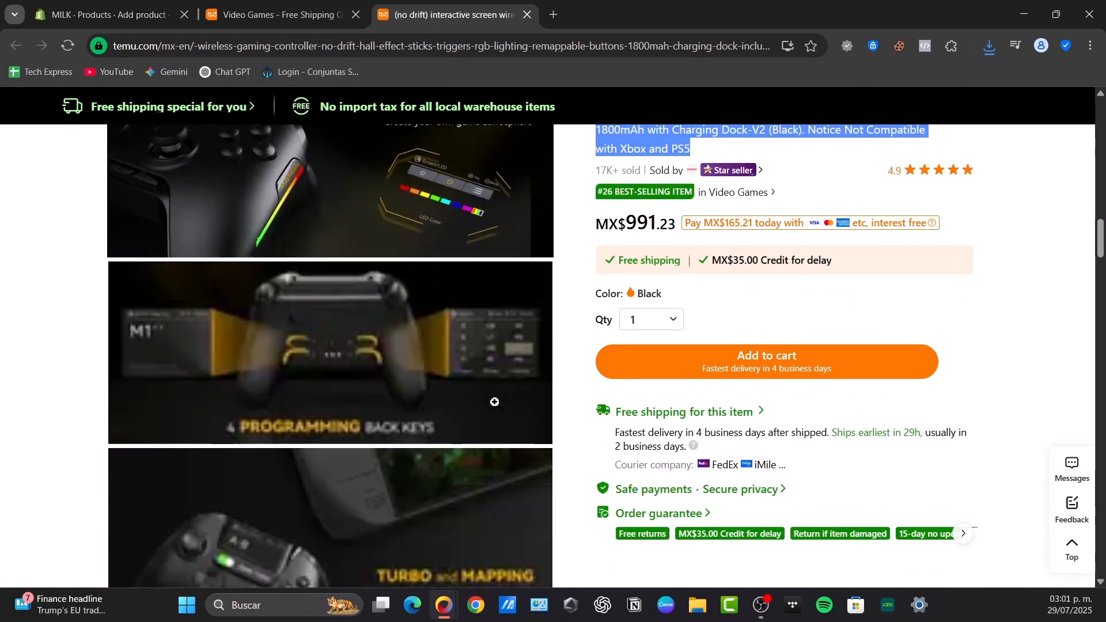
scroll(494, 406, down, 5)
scroll(494, 406, up, 20)
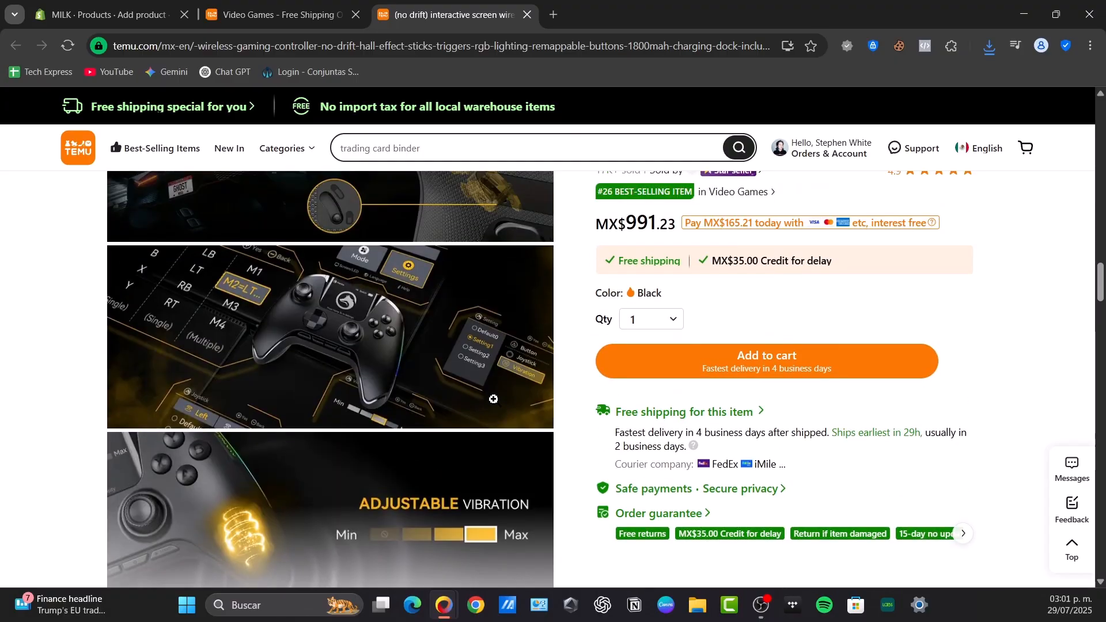
scroll(348, 303, up, 10)
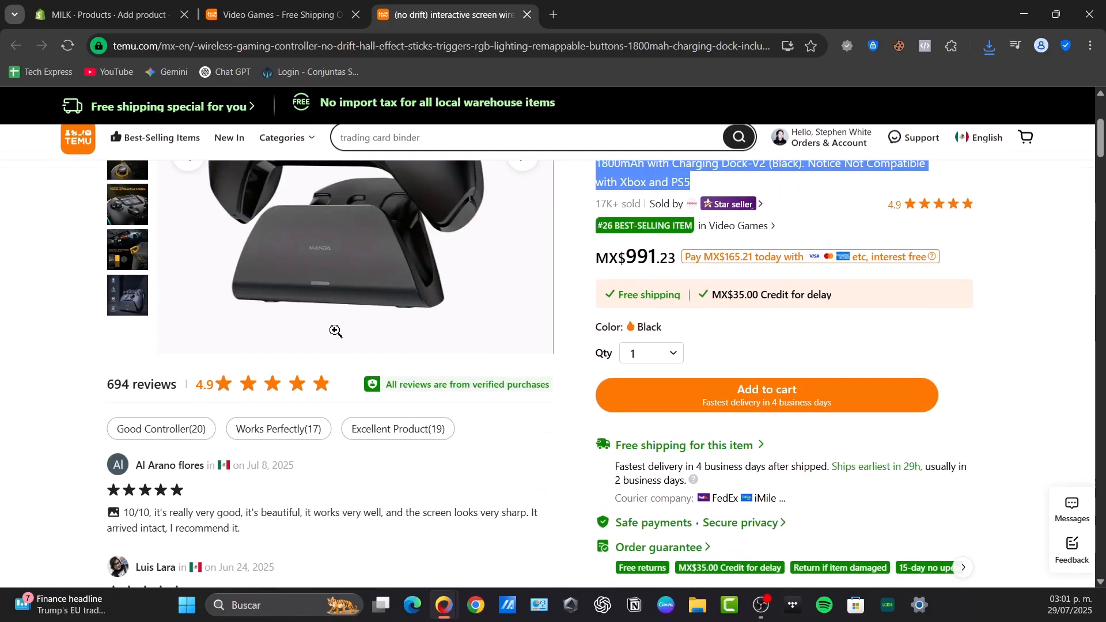
scroll(284, 338, up, 6)
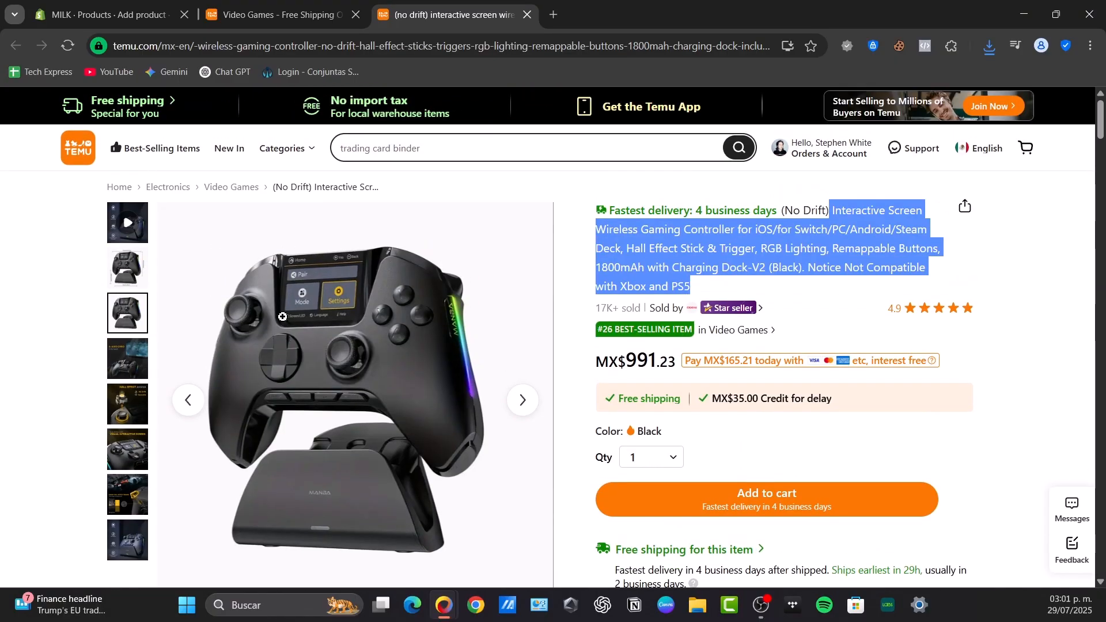
scroll(420, 407, down, 8)
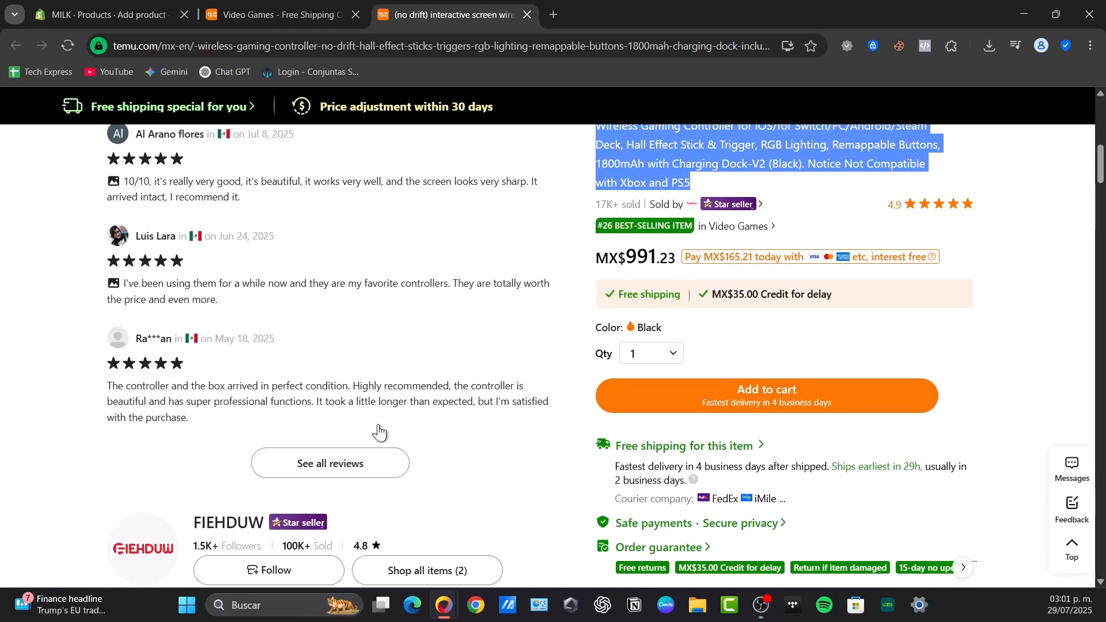
scroll(705, 364, up, 8)
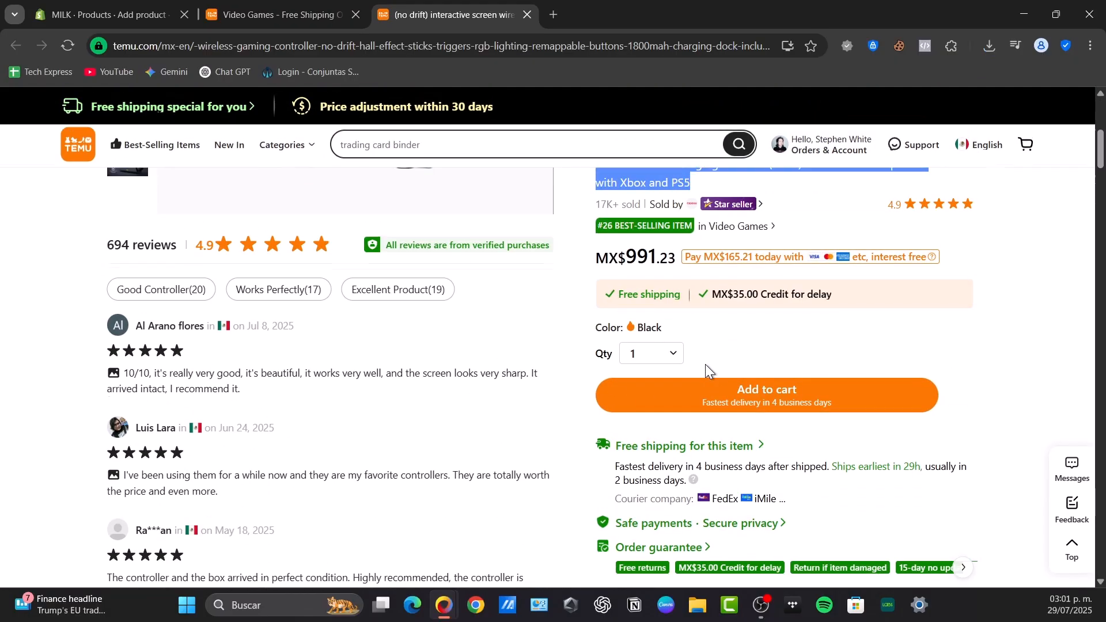
scroll(780, 381, down, 12)
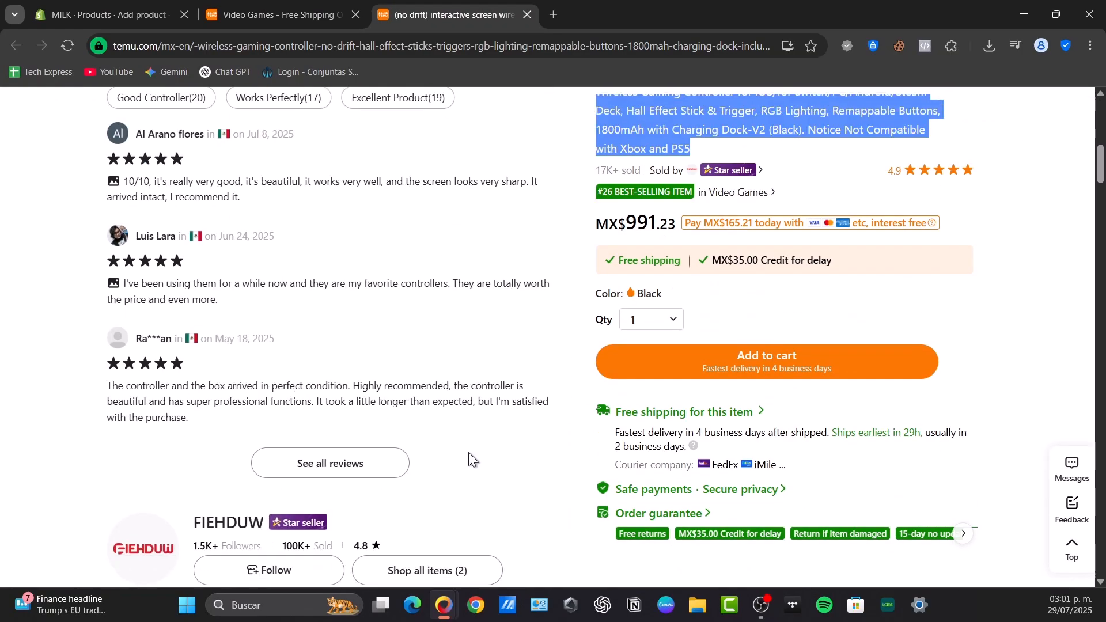
scroll(467, 447, down, 5)
scroll(195, 430, up, 8)
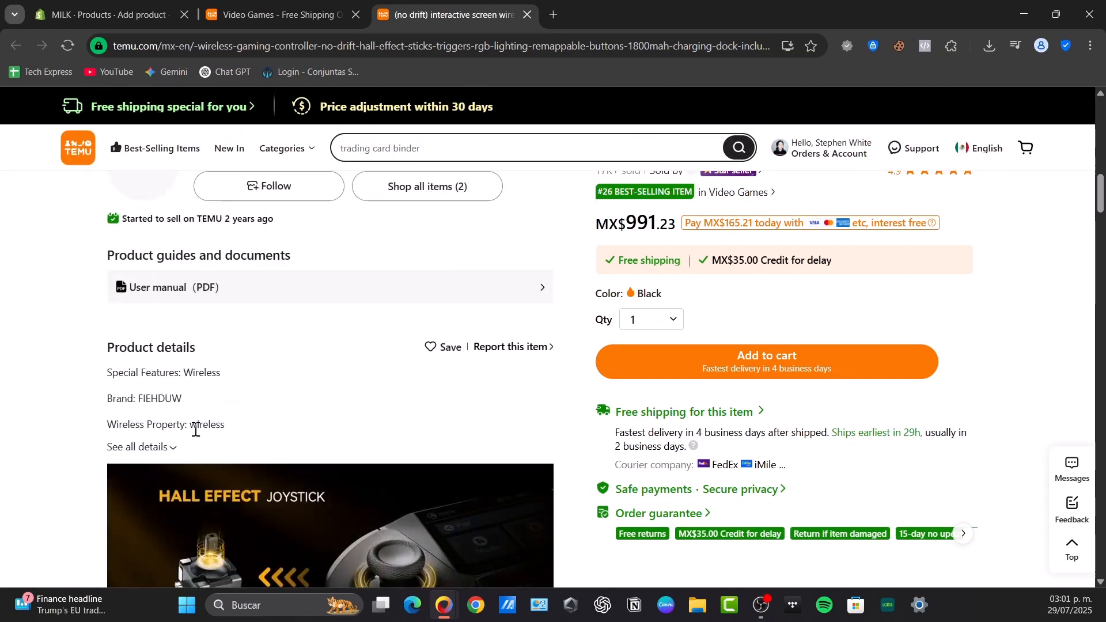
Expand the Temu product details and copy the full list, from Special Features to Origin, into the Shopify product's description
click(173, 448)
drag(224, 499, 105, 373)
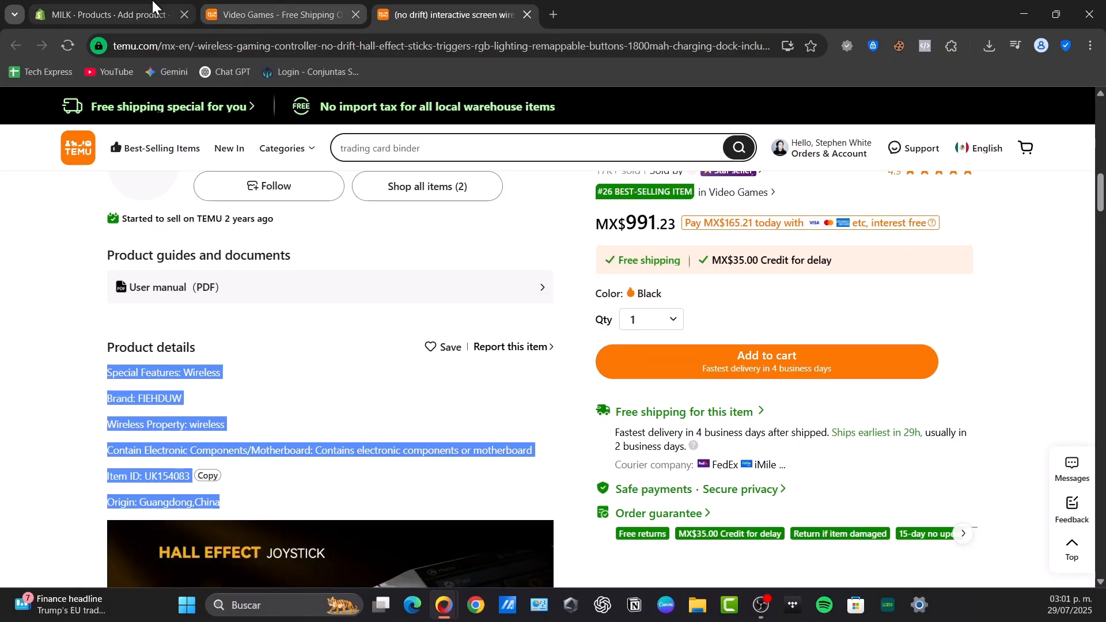
click(104, 15)
click(463, 329)
text(Special Features: Wireless Brand: FIEHDUW Wireless Property: wireless Contain Electronic Components/Motherboard: Contains electronic components or motherboard Item ID: UK154083 Copy Origin: Guangdong,China)
Upload the saved picture of the controller on its charging dock from the Escritorio folder as the product's media
click(480, 467)
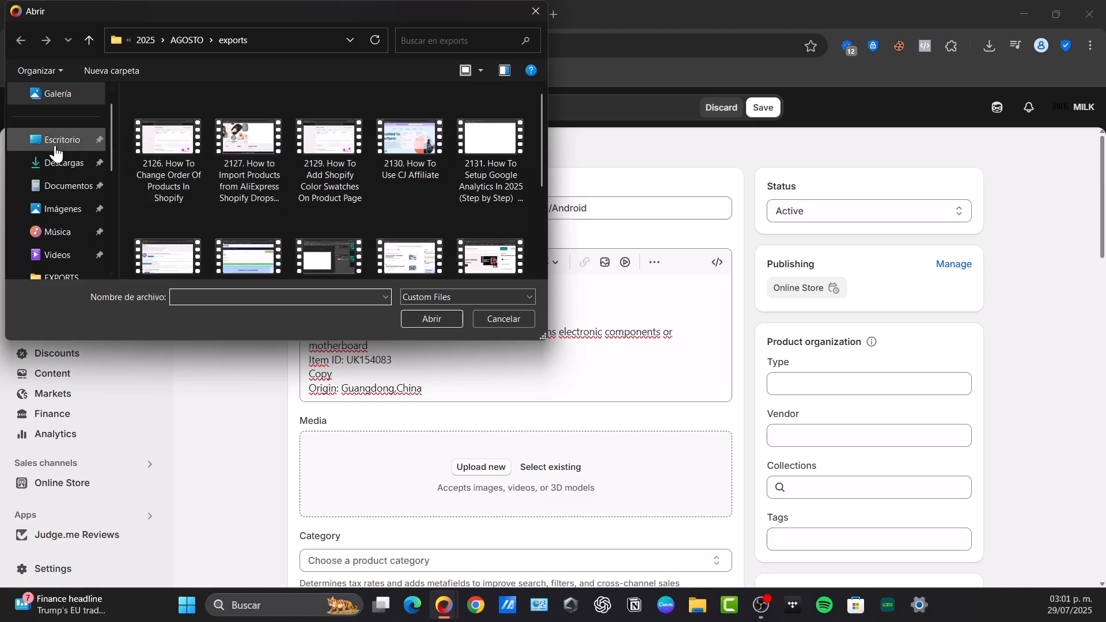
click(55, 140)
scroll(263, 178, down, 2)
click(330, 124)
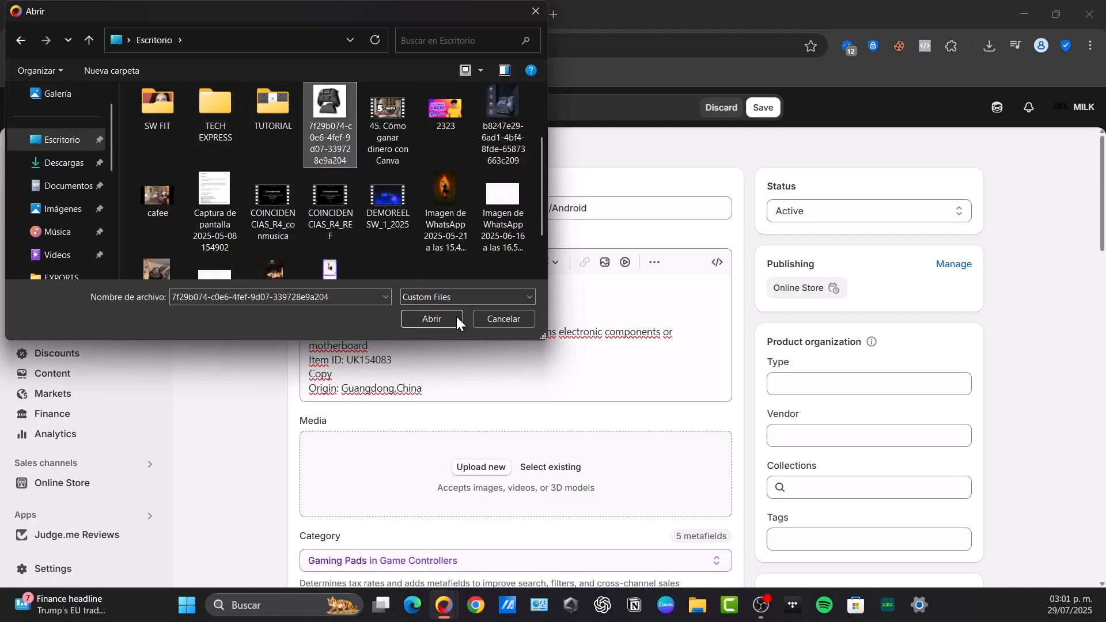
click(432, 318)
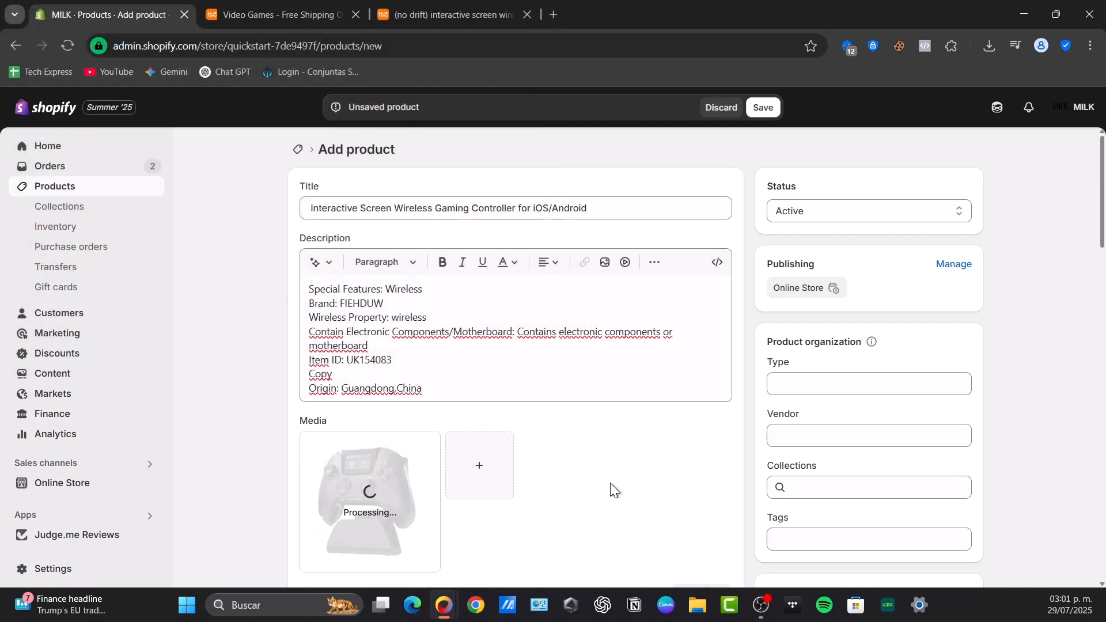
Check the controller's price on Temu and set the Shopify product's price to 1,399.00
scroll(610, 482, down, 3)
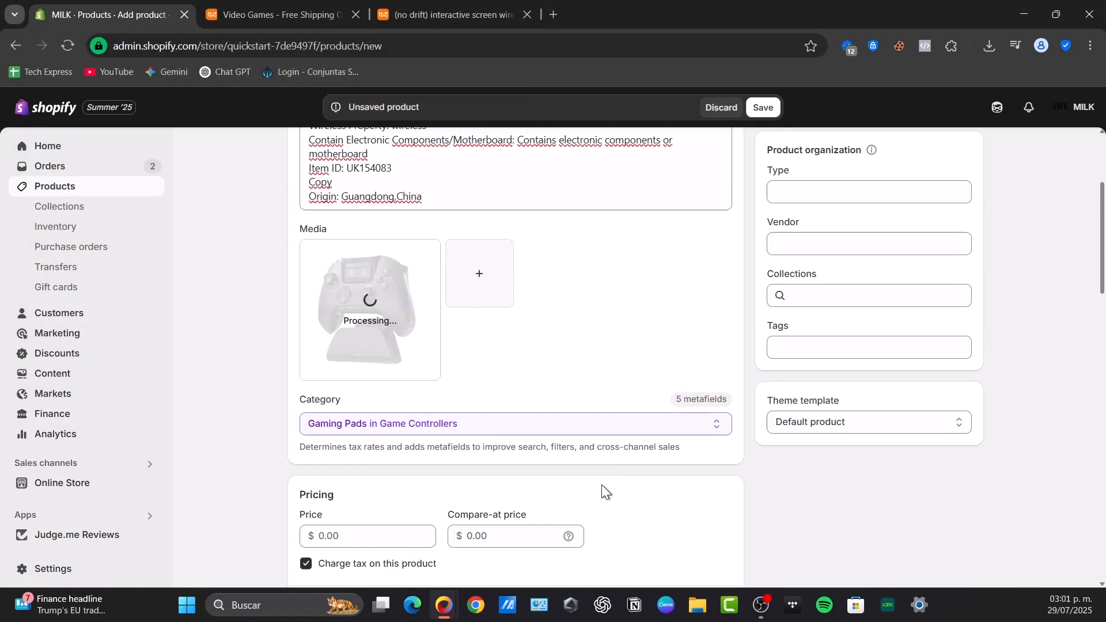
click(415, 7)
drag(631, 224, 660, 225)
click(109, 14)
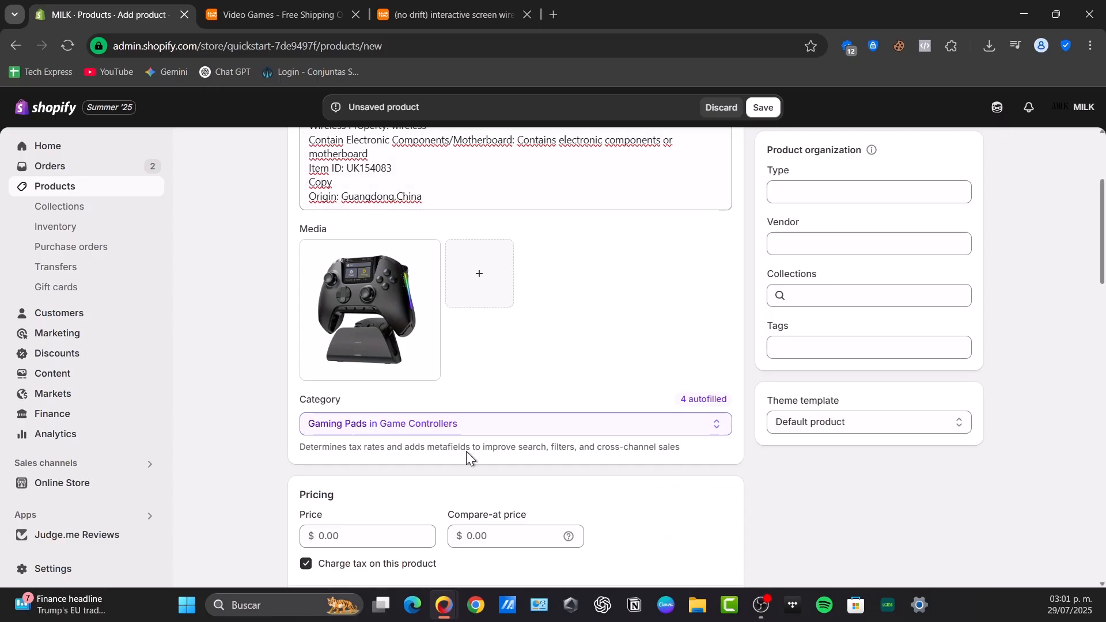
click(355, 541)
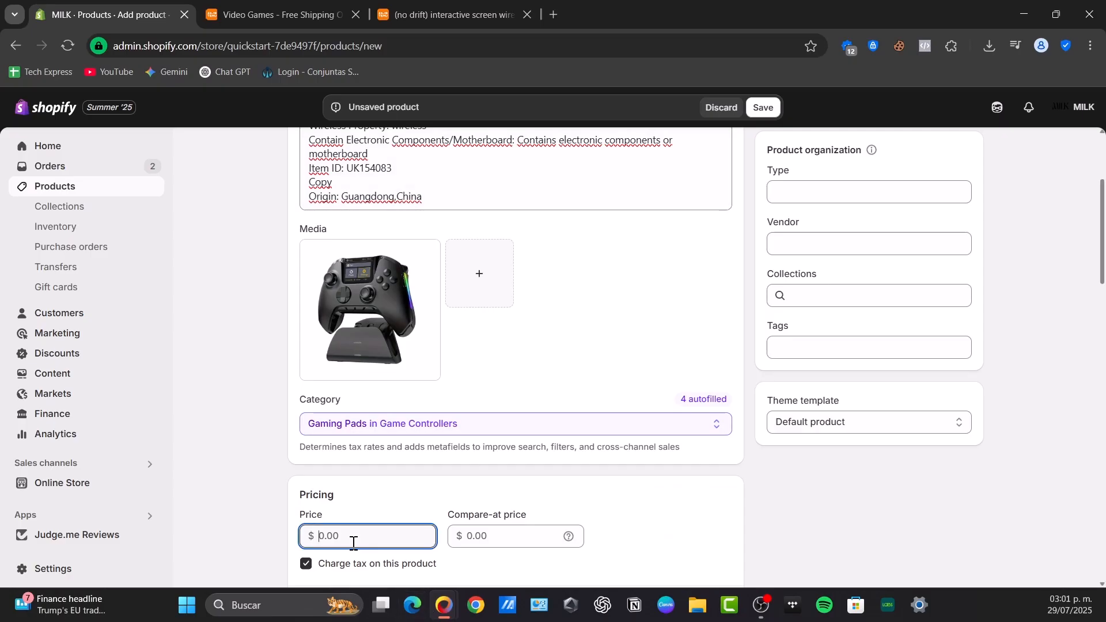
click(432, 491)
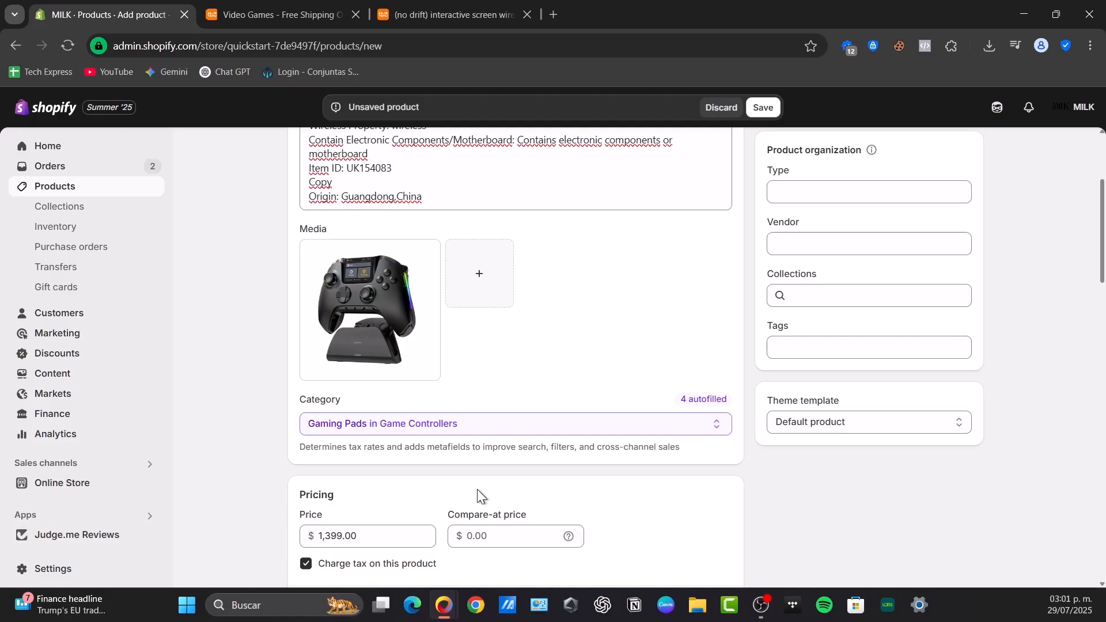
Add Temu as the product's vendor and set its type to Controller
scroll(821, 350, up, 3)
click(821, 437)
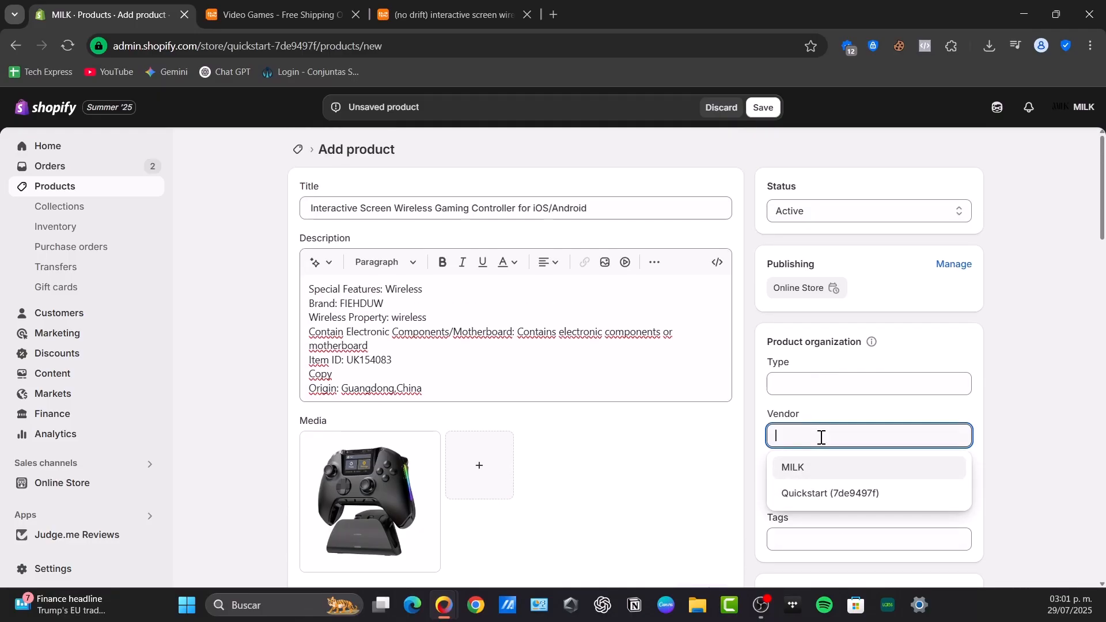
text(Temu)
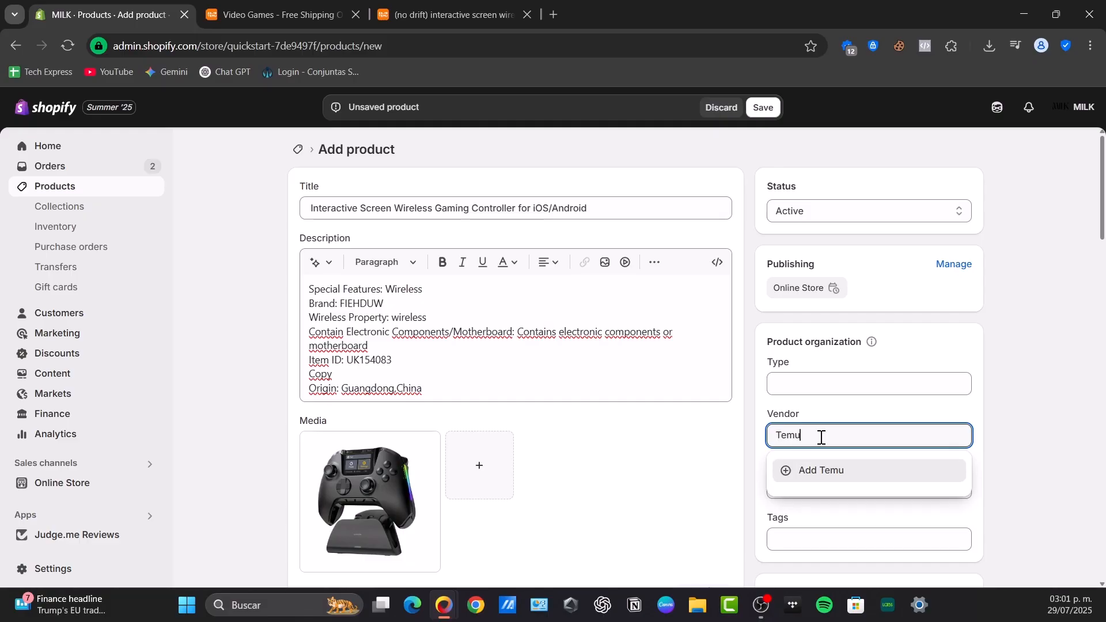
click(815, 467)
click(826, 383)
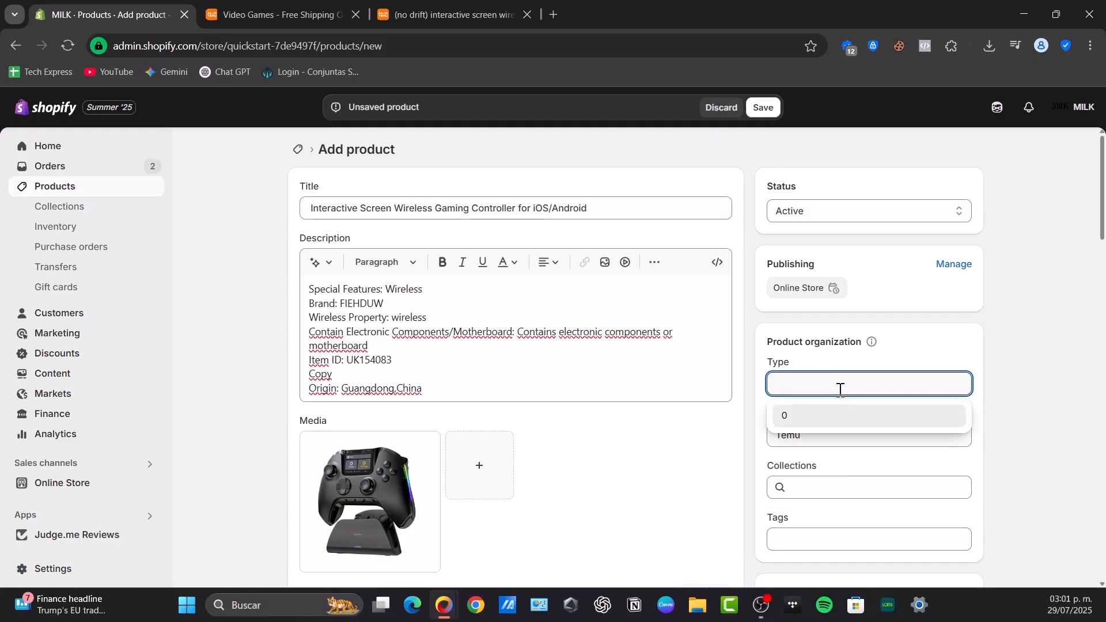
text(Controllo)
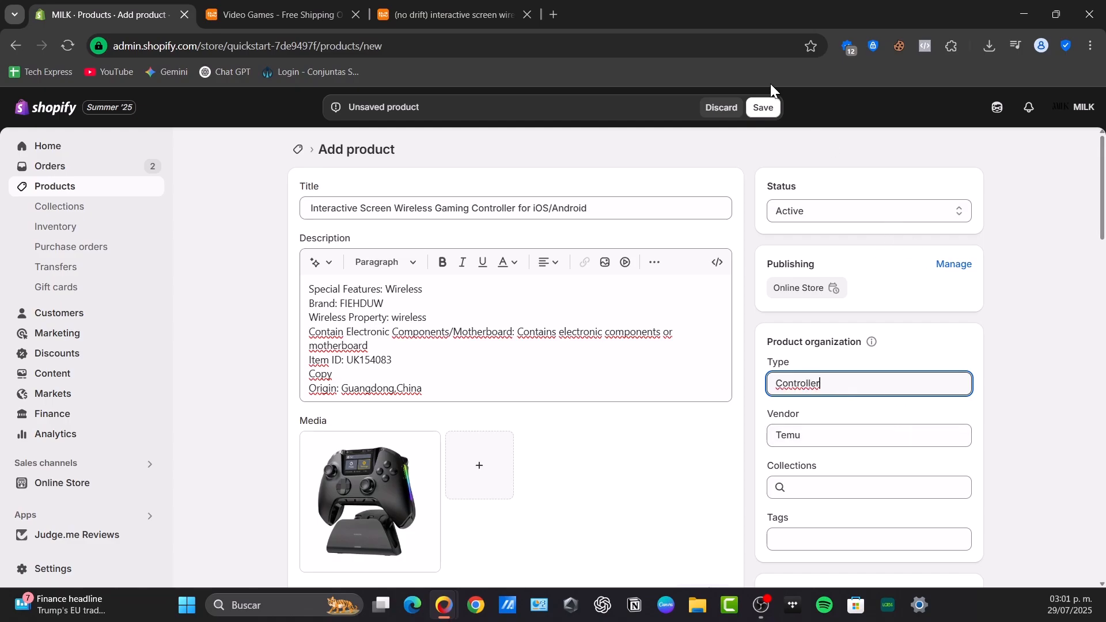
text(r)
Save the new product and review its pricing and inventory sections
click(768, 107)
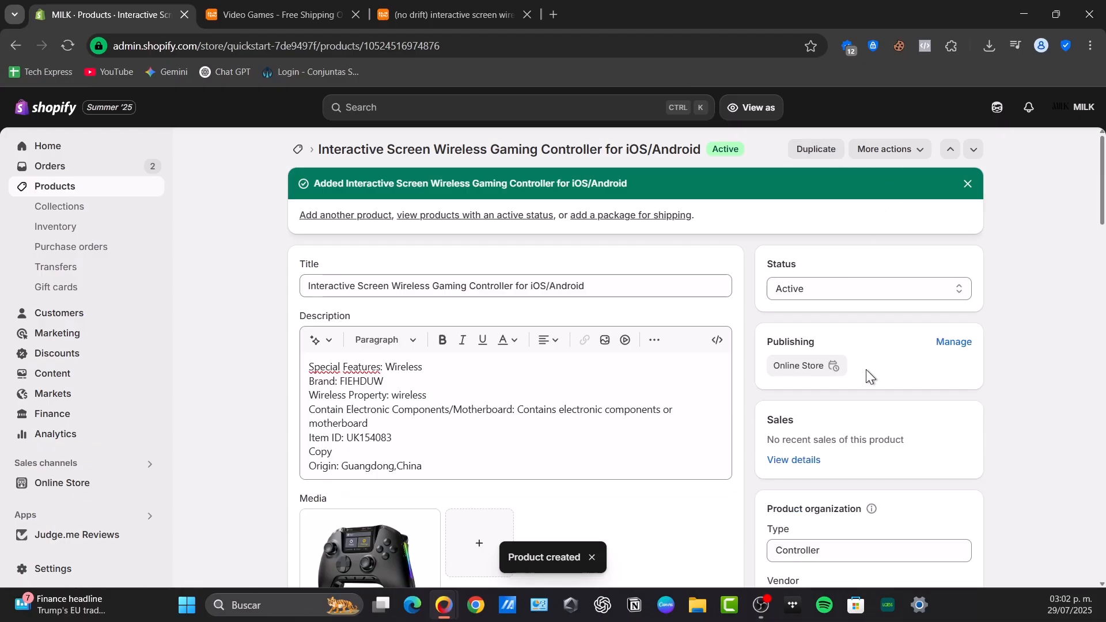
scroll(695, 373, down, 10)
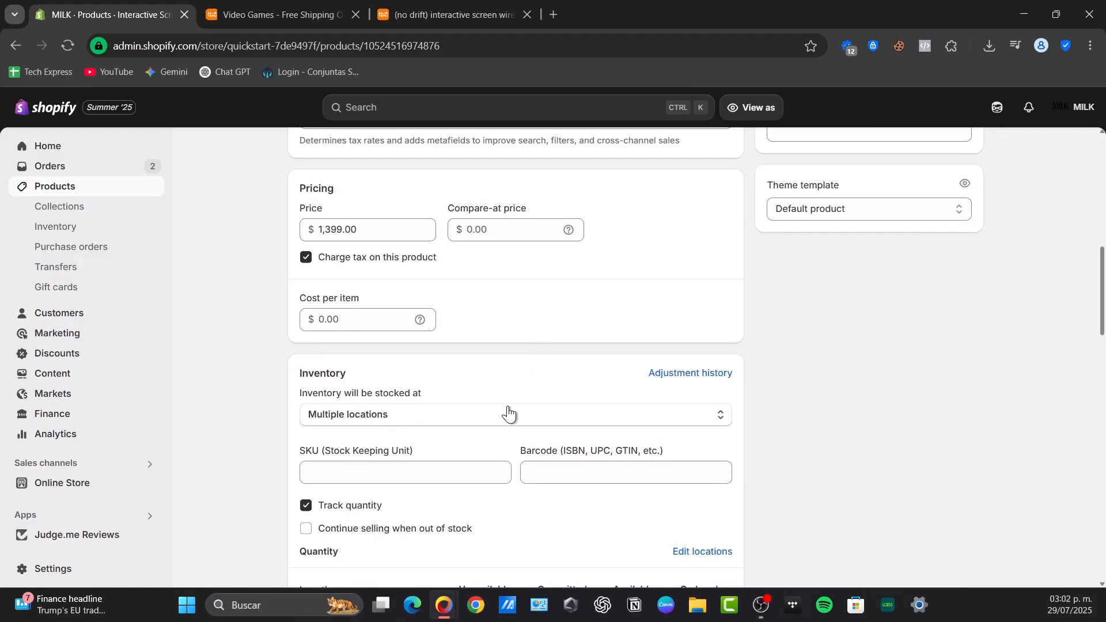
scroll(461, 467, down, 3)
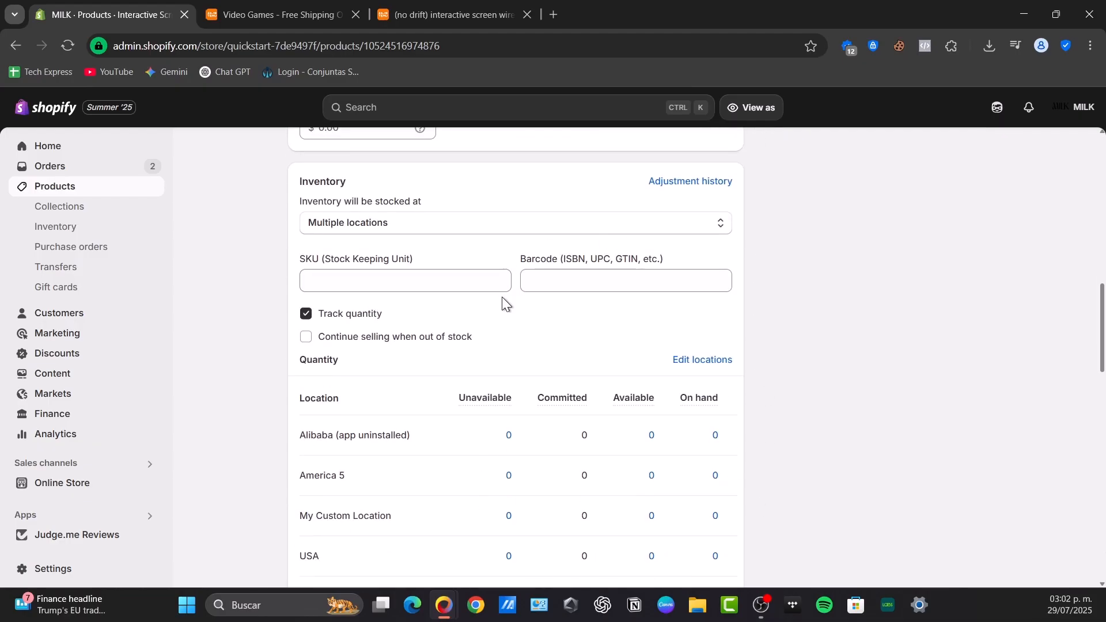
scroll(499, 302, down, 3)
scroll(498, 306, up, 16)
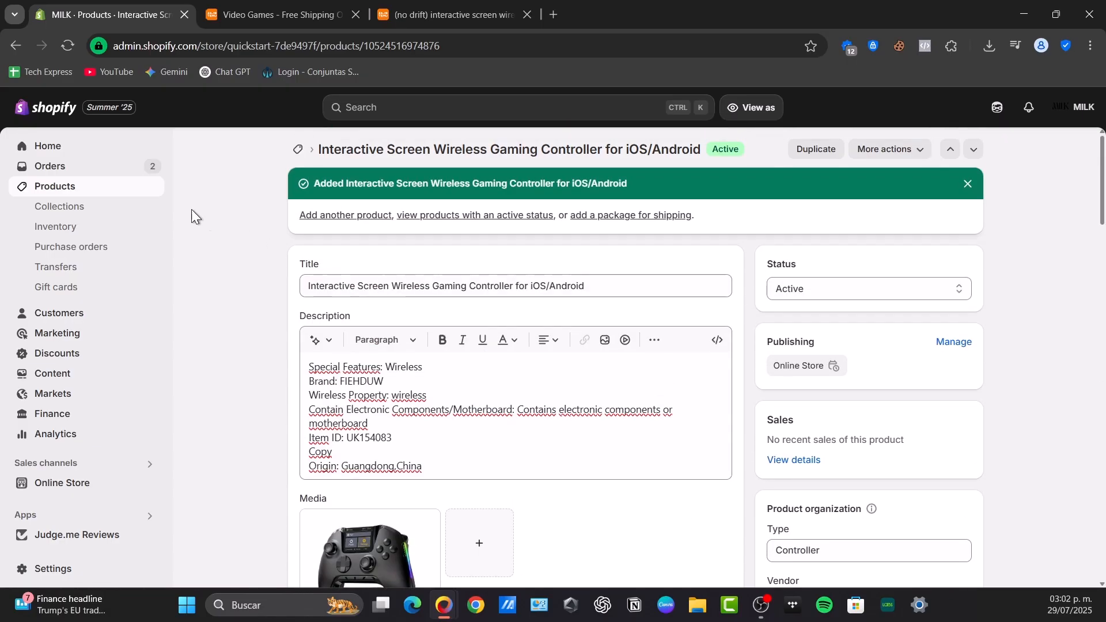
Open the refunded, partially fulfilled order from the orders list and view the customer's shipping address
click(58, 168)
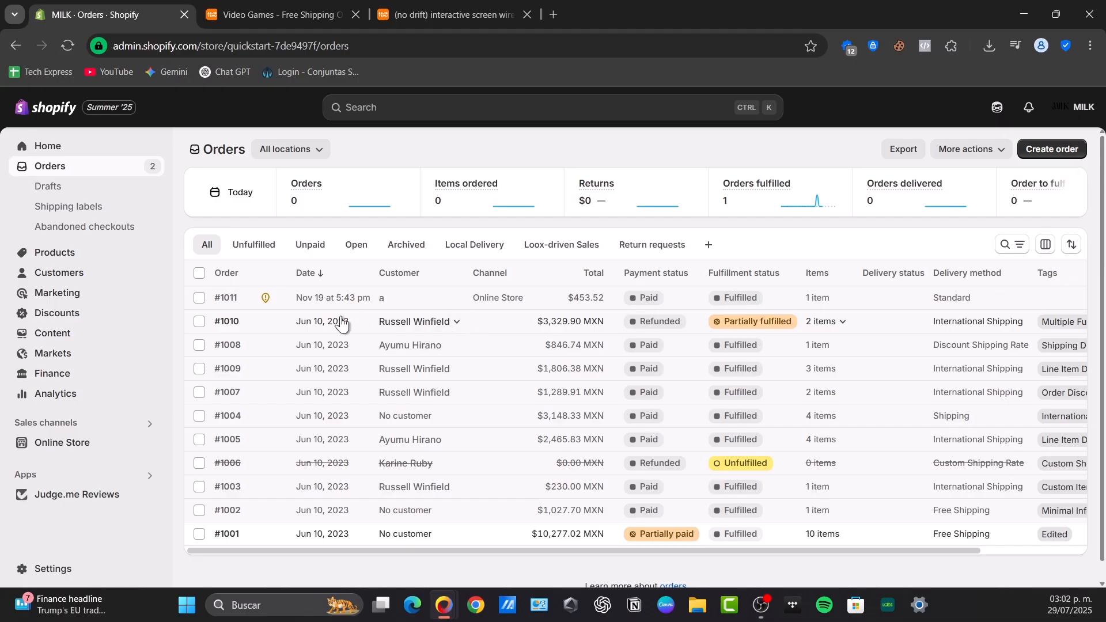
click(267, 329)
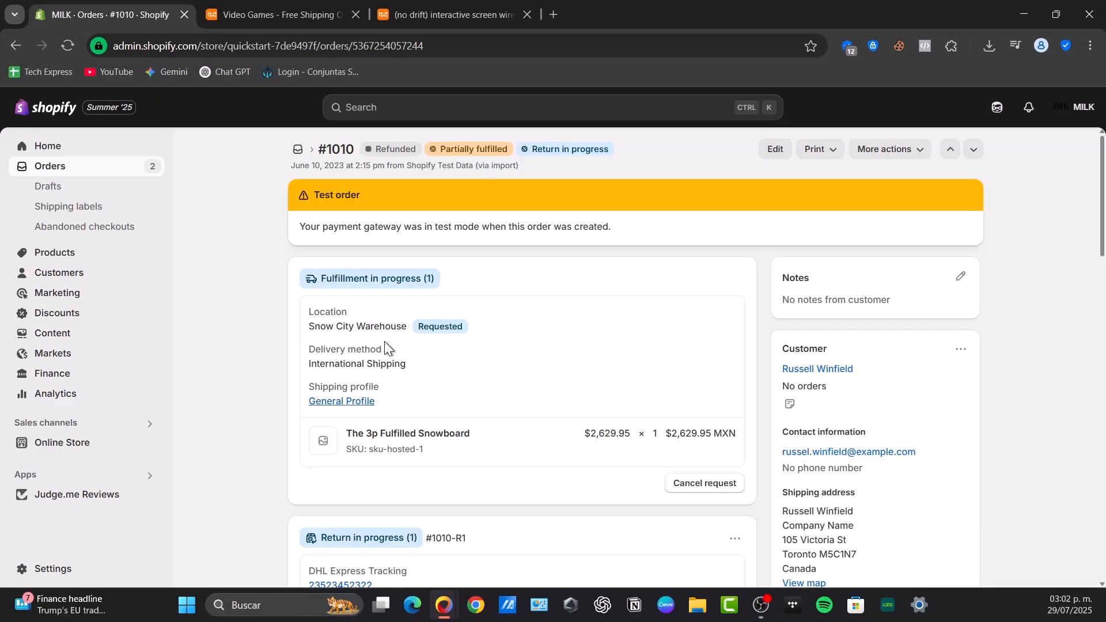
scroll(667, 389, down, 3)
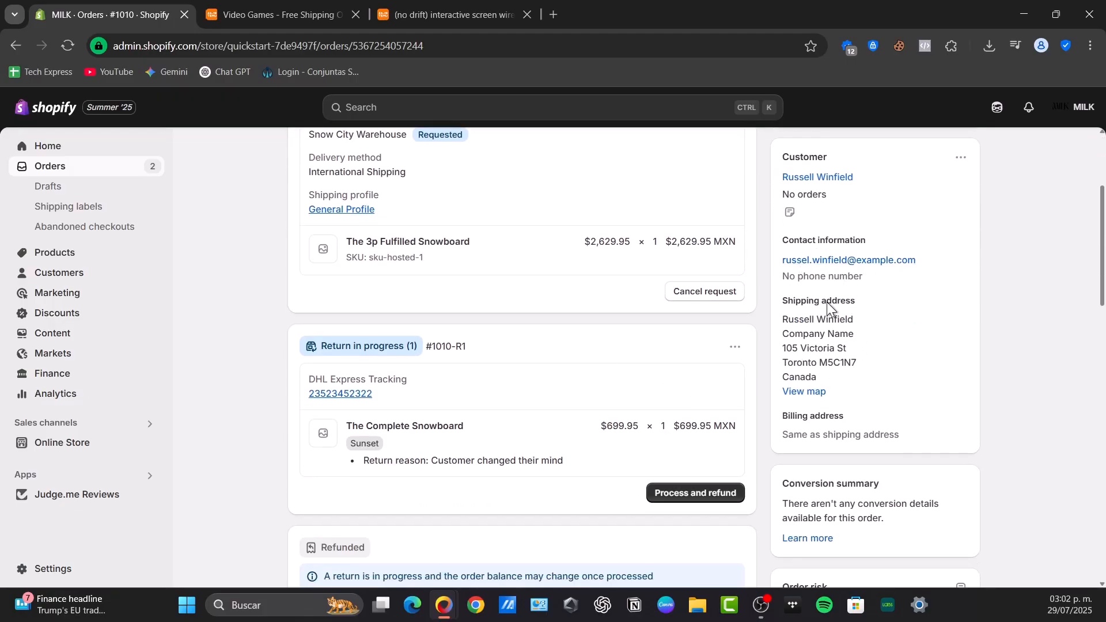
Check the wireless gaming controller's product page on Temu and return to the open Shopify order
key(ctrl+Tab)
key(ctrl+Tab)
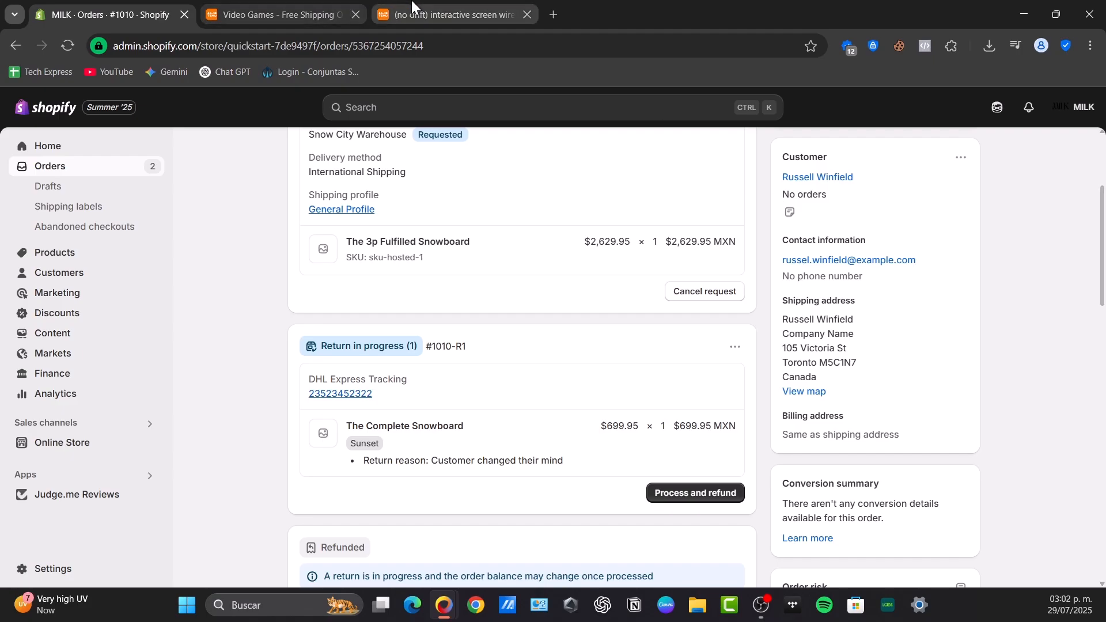
scroll(484, 309, up, 10)
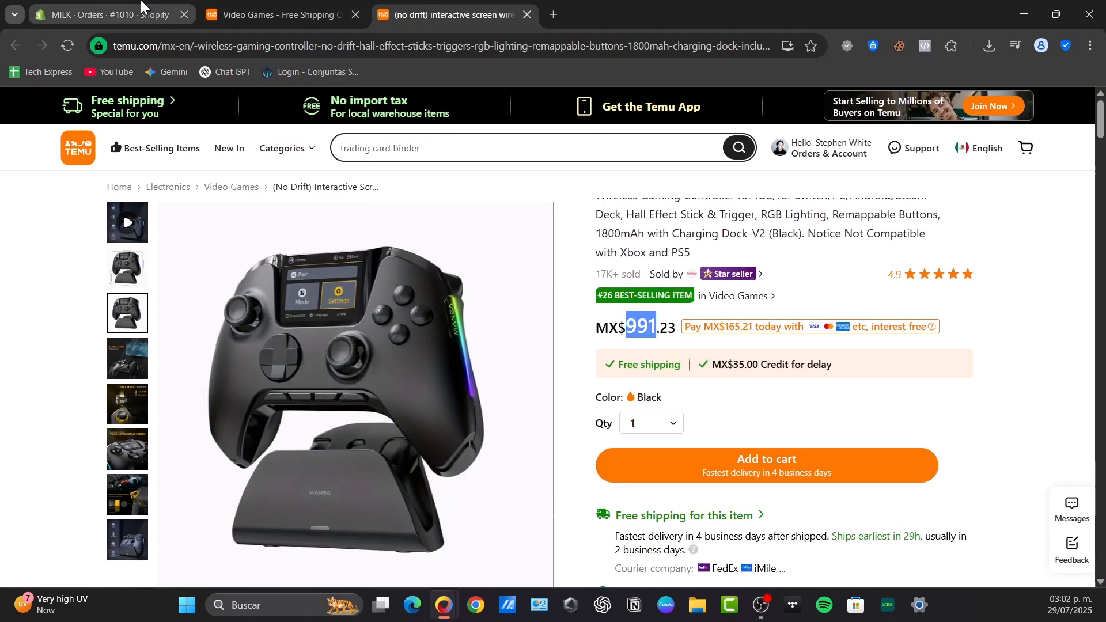
click(141, 7)
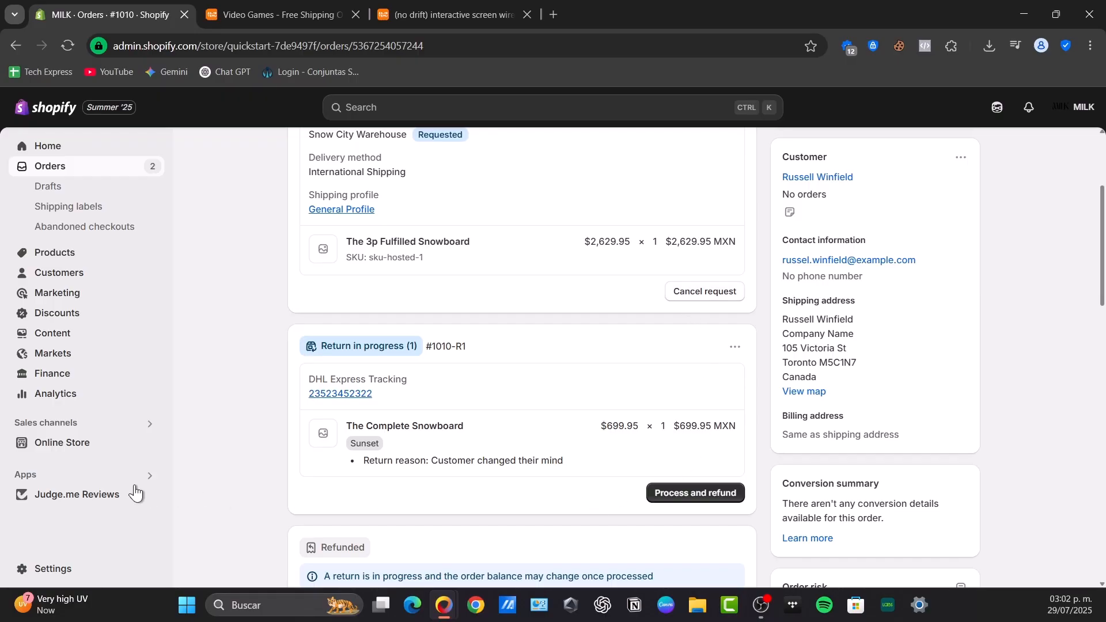
Search the Shopify App Store for "temu" and open the Temu Integration by M2E listing
click(91, 474)
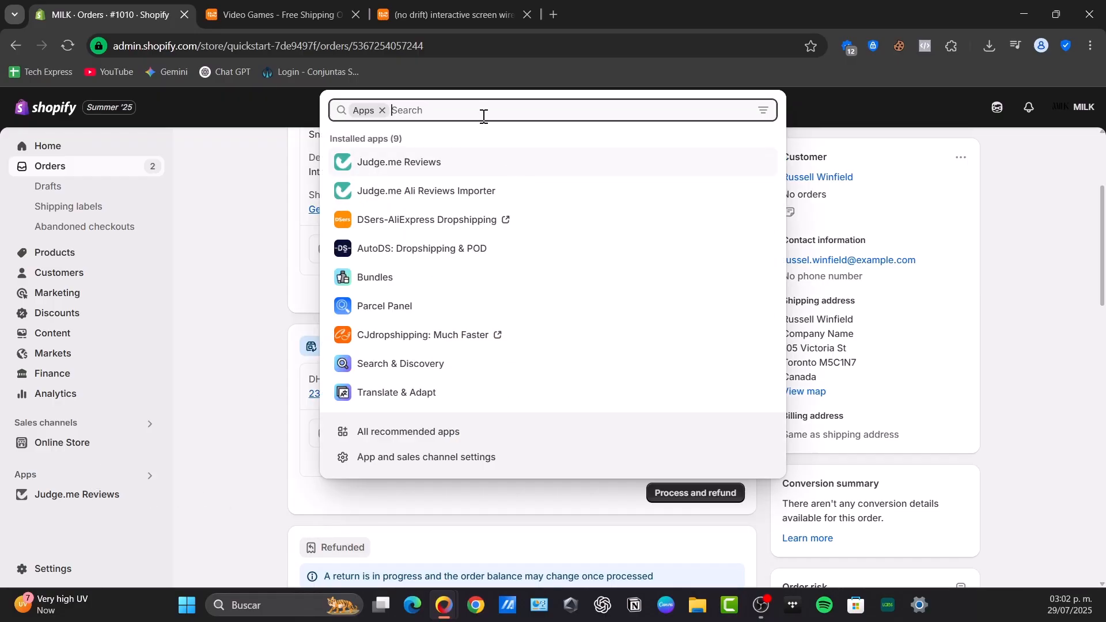
text(temu)
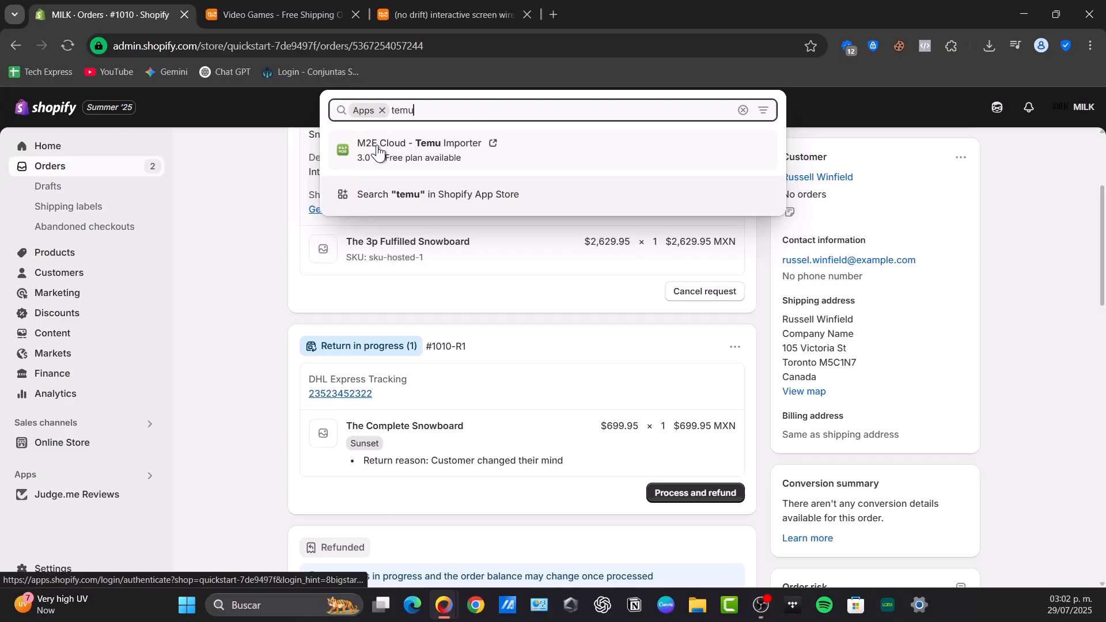
click(478, 194)
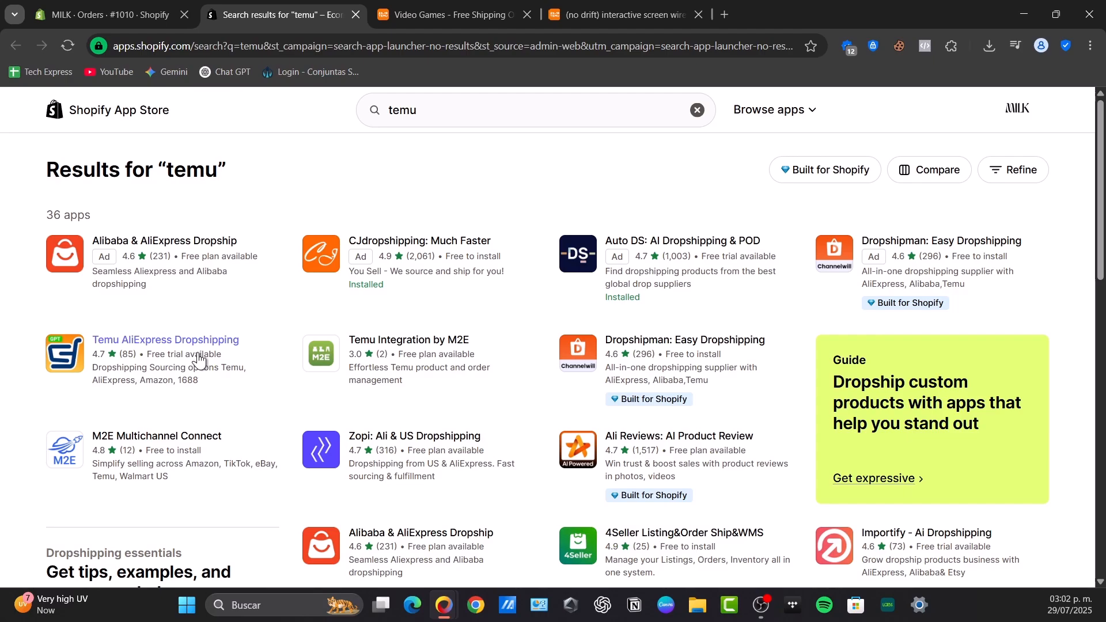
click(378, 349)
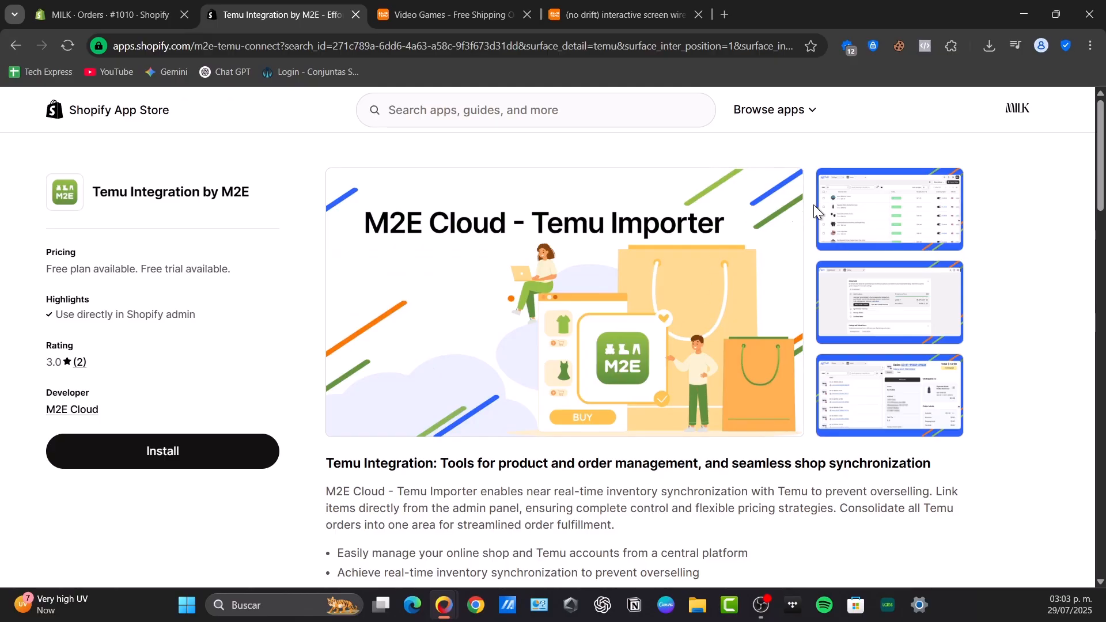
Examine the M2E app's listings and setup guide screenshots, and close the image viewer
click(868, 214)
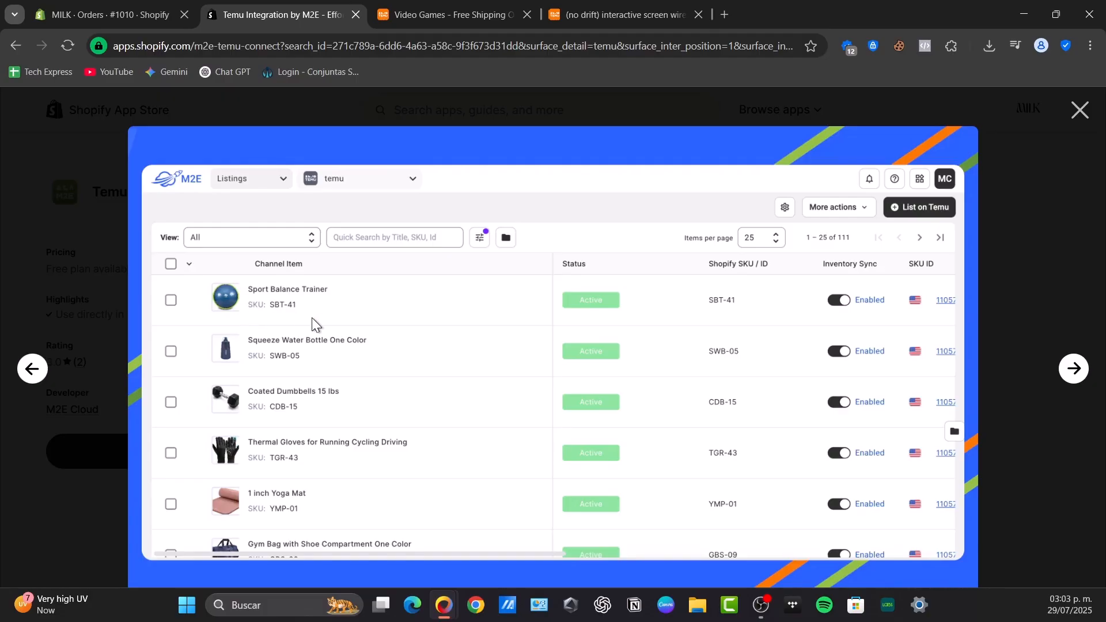
click(115, 15)
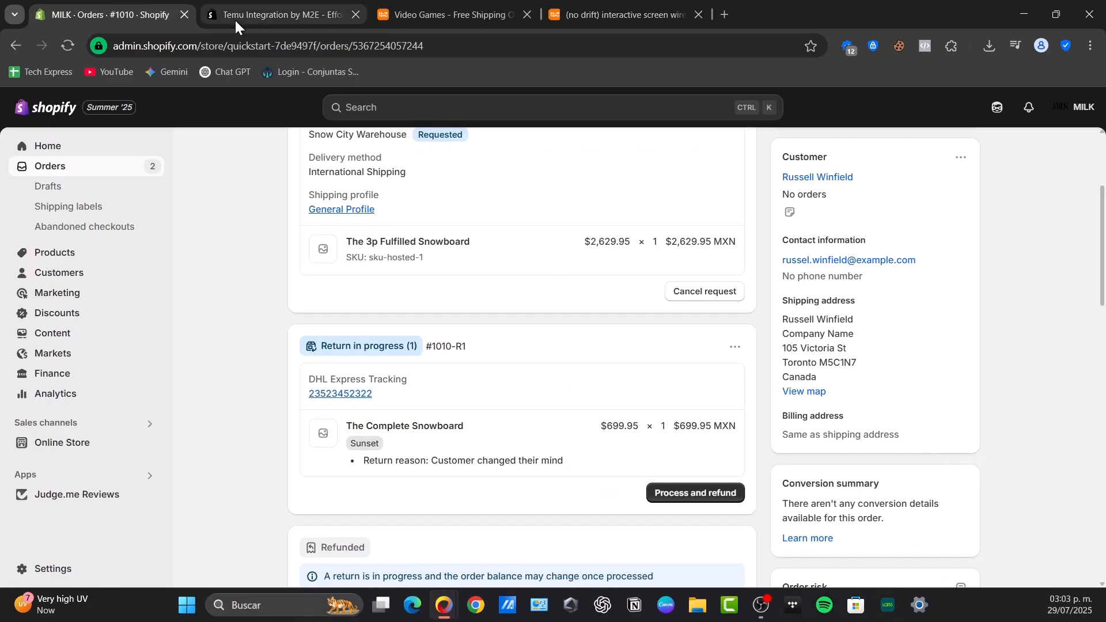
click(259, 12)
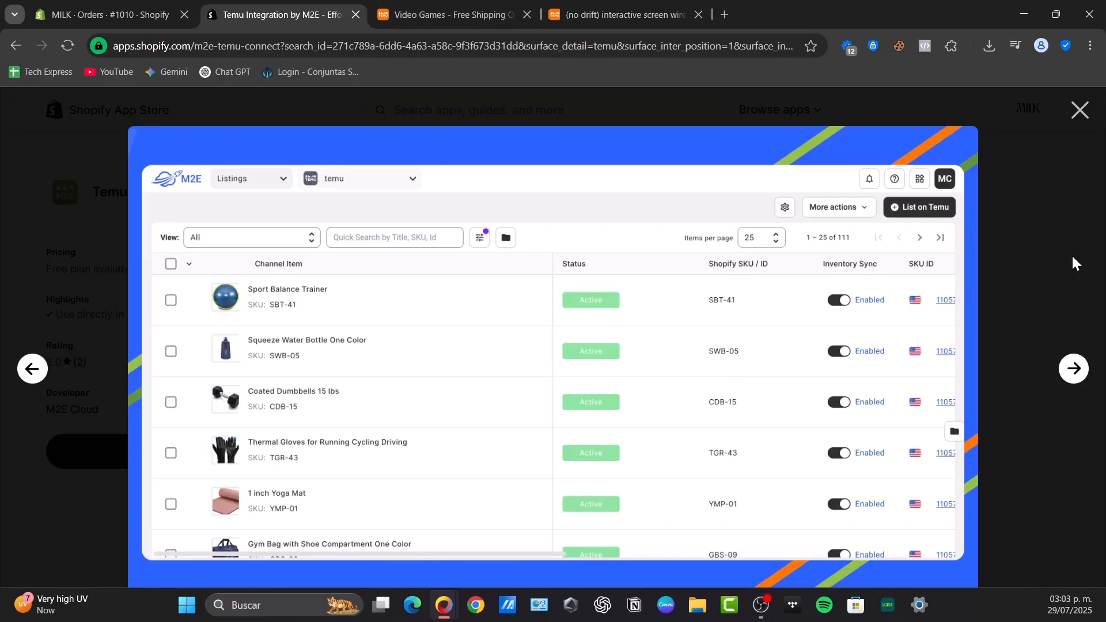
click(1071, 372)
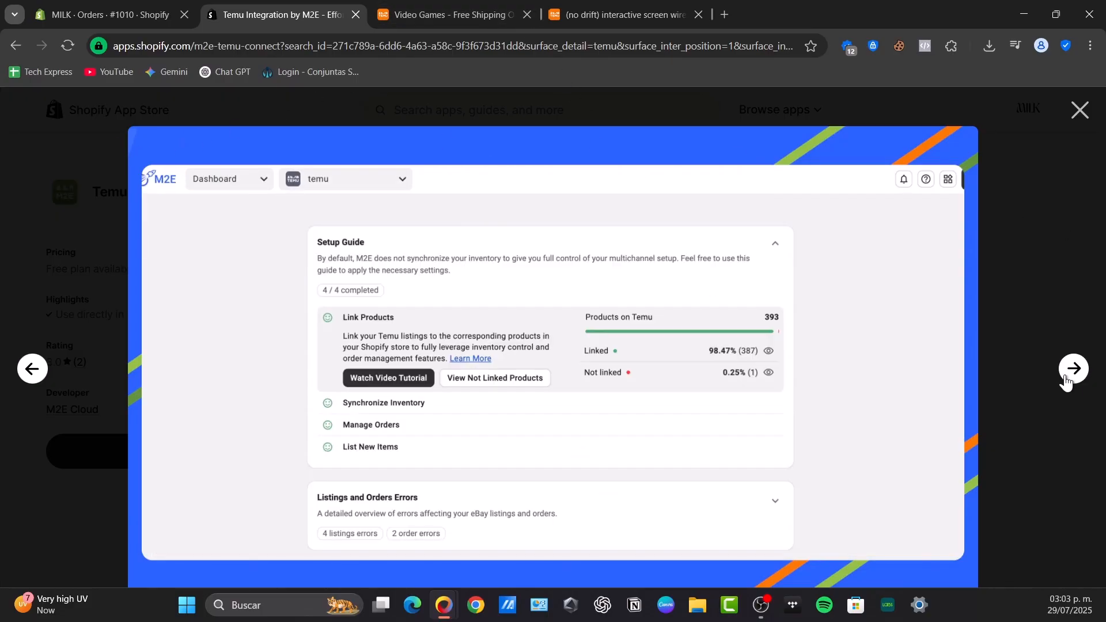
click(1072, 160)
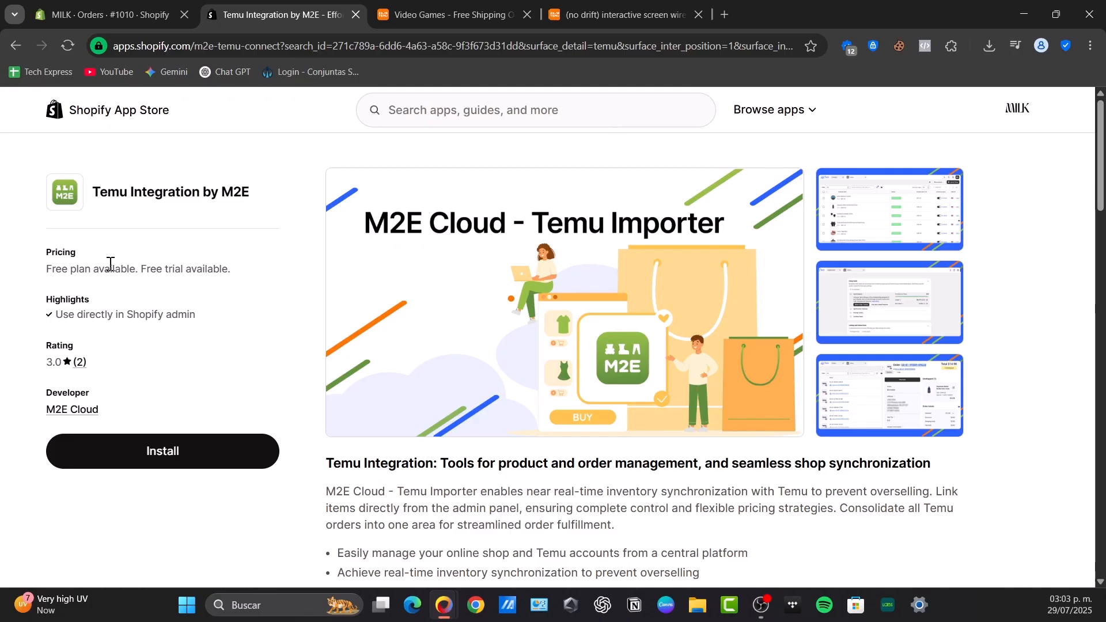
Review the M2E app's pricing, rating and developer details and return to the "temu" search results
drag(151, 271, 150, 363)
click(94, 362)
click(108, 406)
click(13, 36)
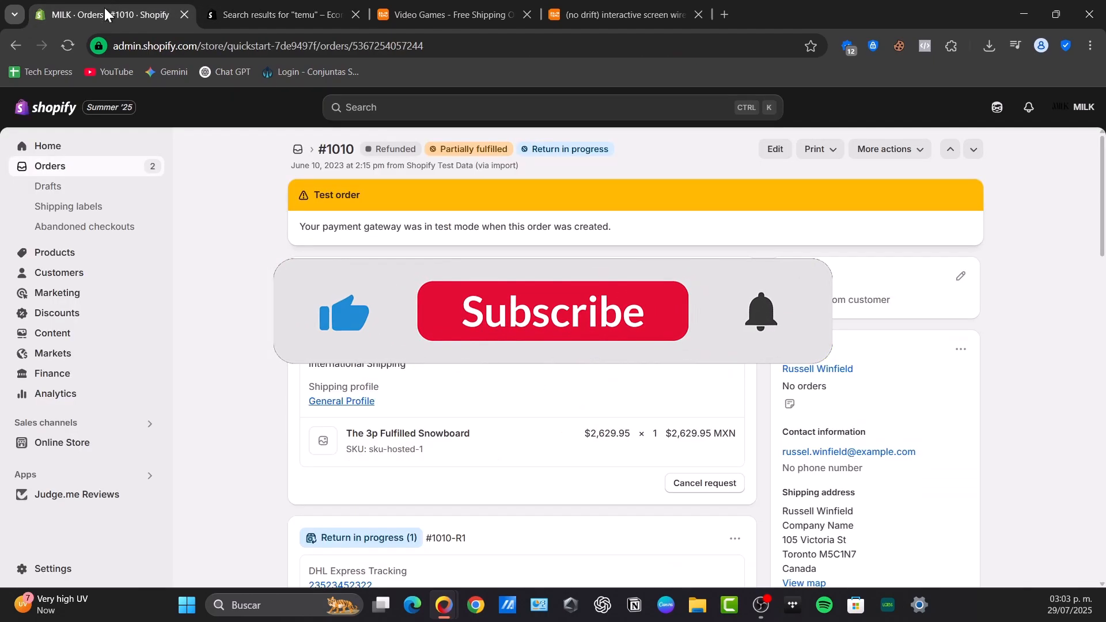
Preview the Interactive Screen Wireless Gaming Controller from the Shopify product list and review its storefront page
click(107, 14)
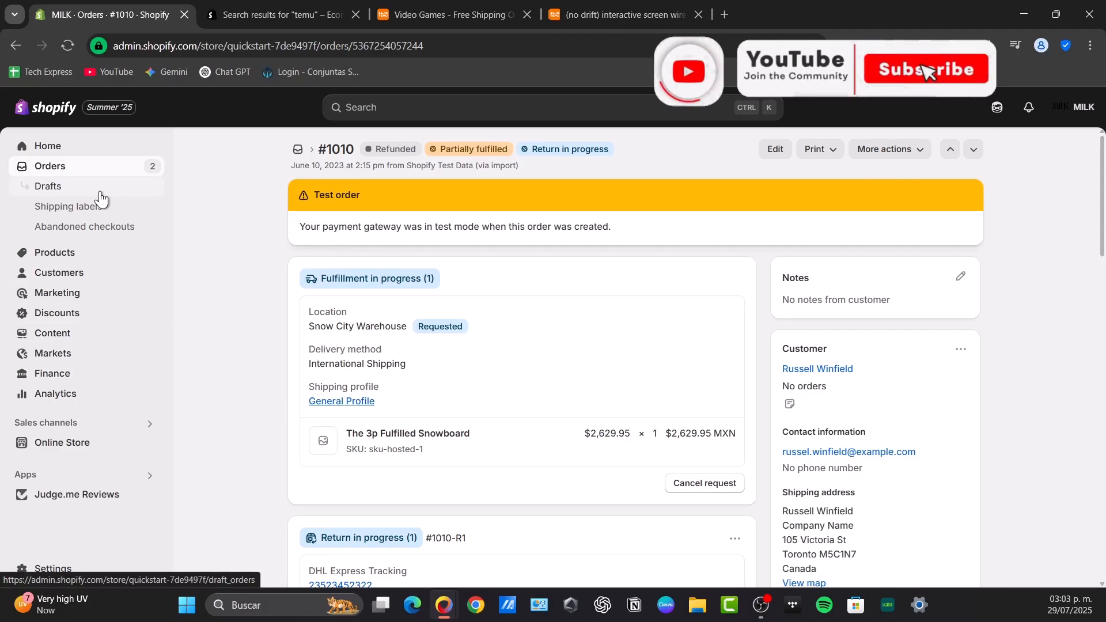
click(81, 253)
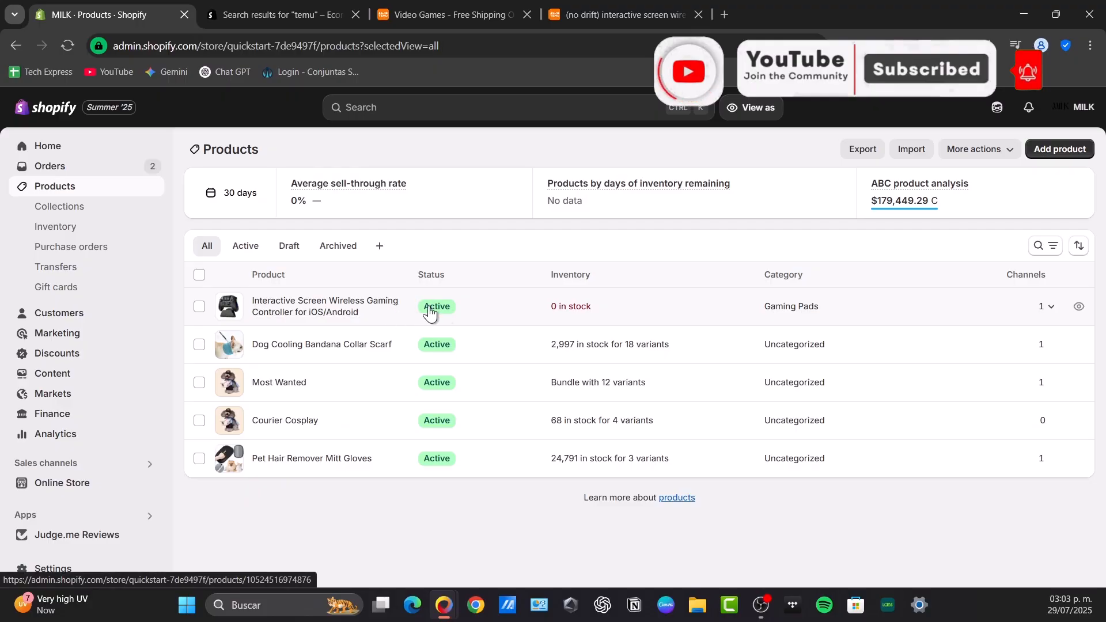
click(1078, 306)
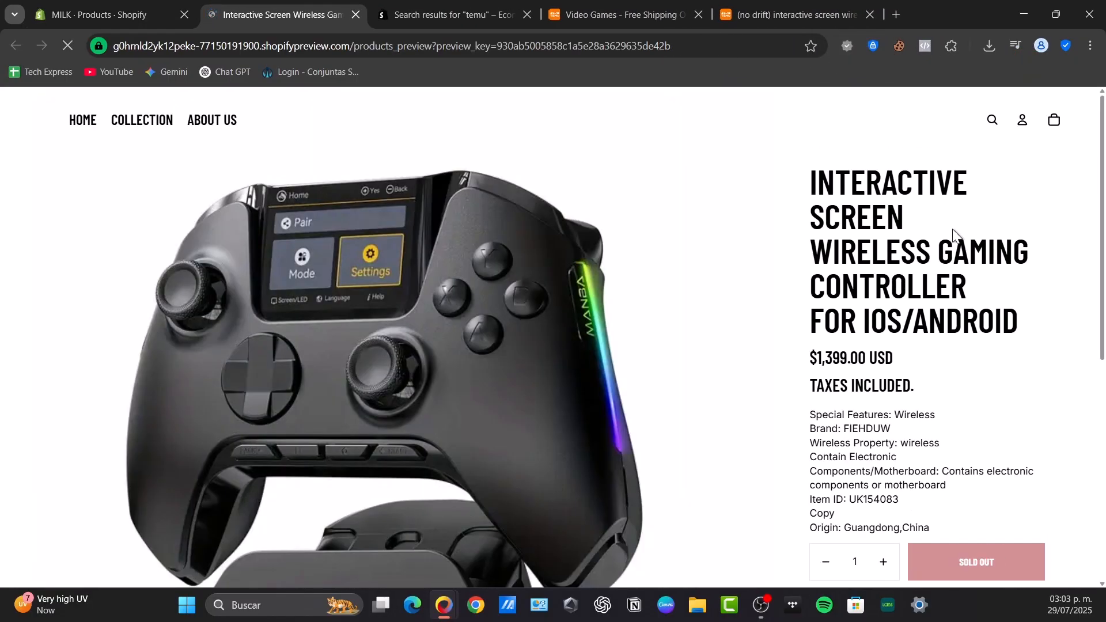
scroll(728, 337, down, 8)
scroll(728, 337, up, 3)
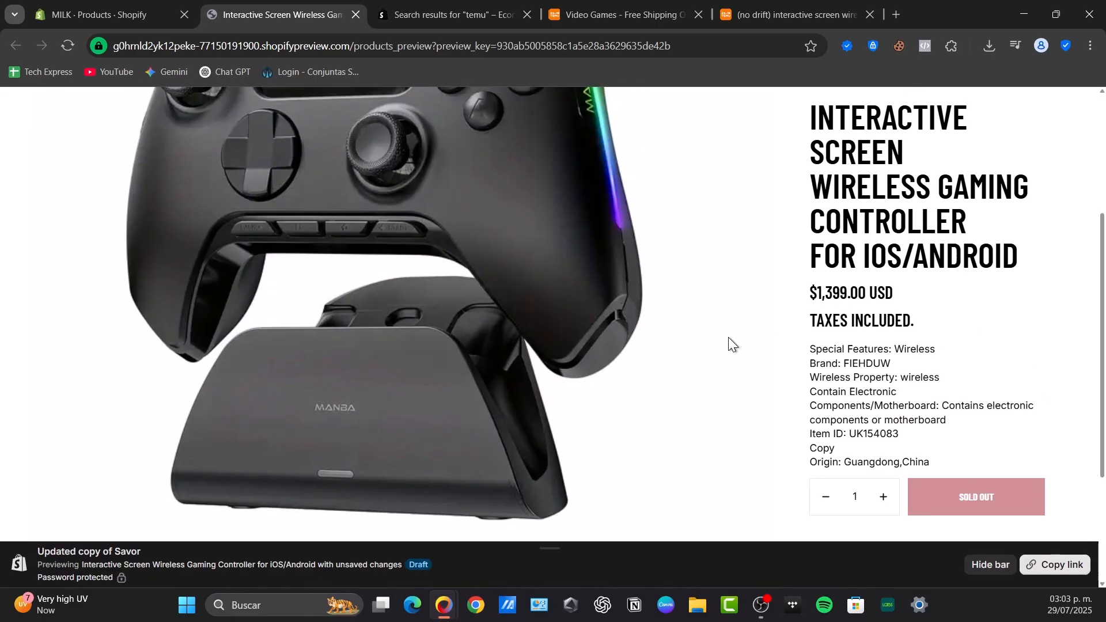